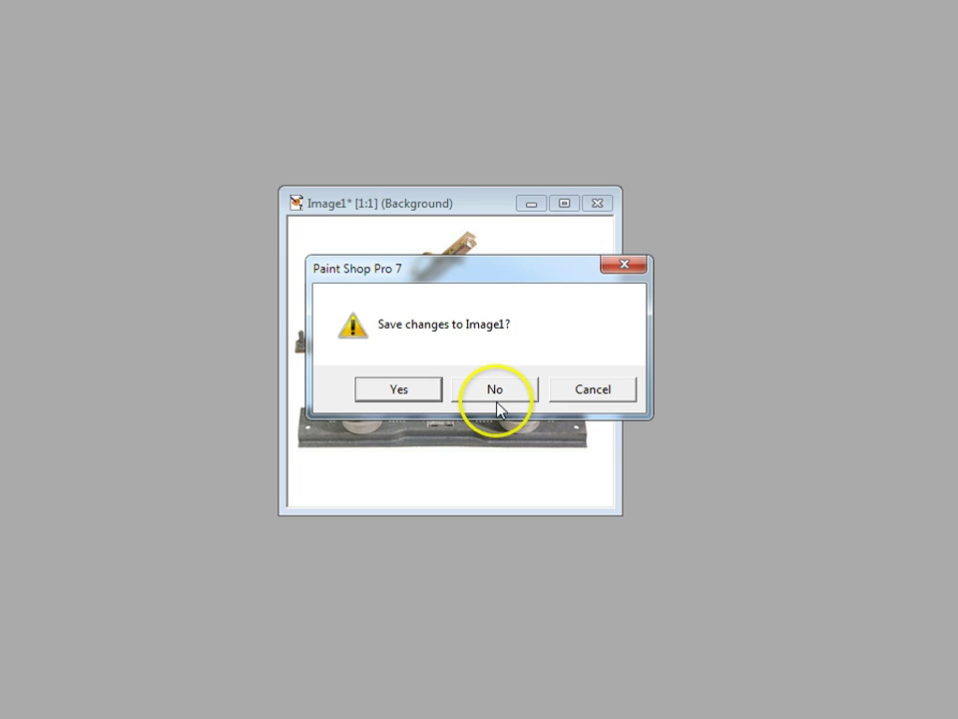
# Close the edited switch photo in Paint Shop Pro and discard its changes.
pyautogui.click(496, 402)
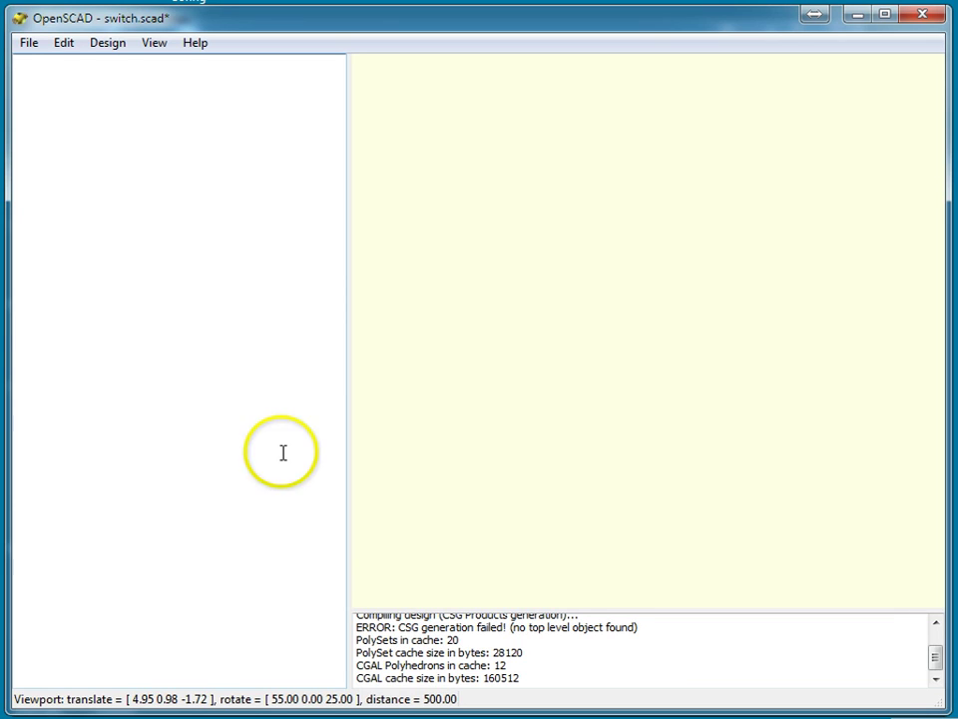
# Enter cube([10,10,10]); in the empty switch.scad editor and preview the test cube.
pyautogui.click(88, 79)
pyautogui.click(102, 71)
pyautogui.write('cube([10,10,10]);')
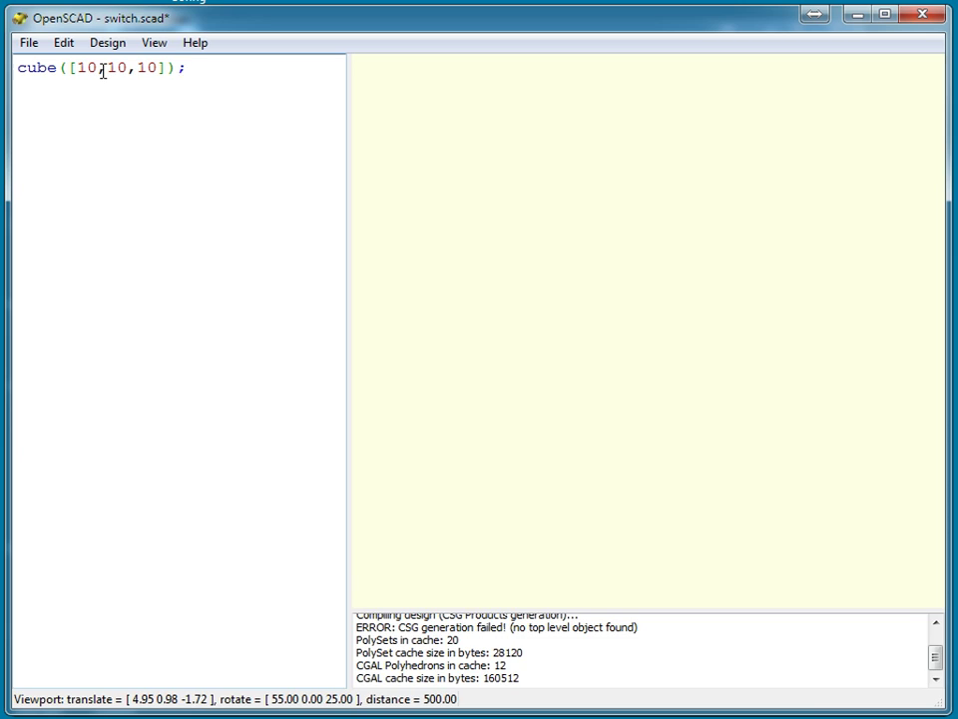
pyautogui.press('F5')
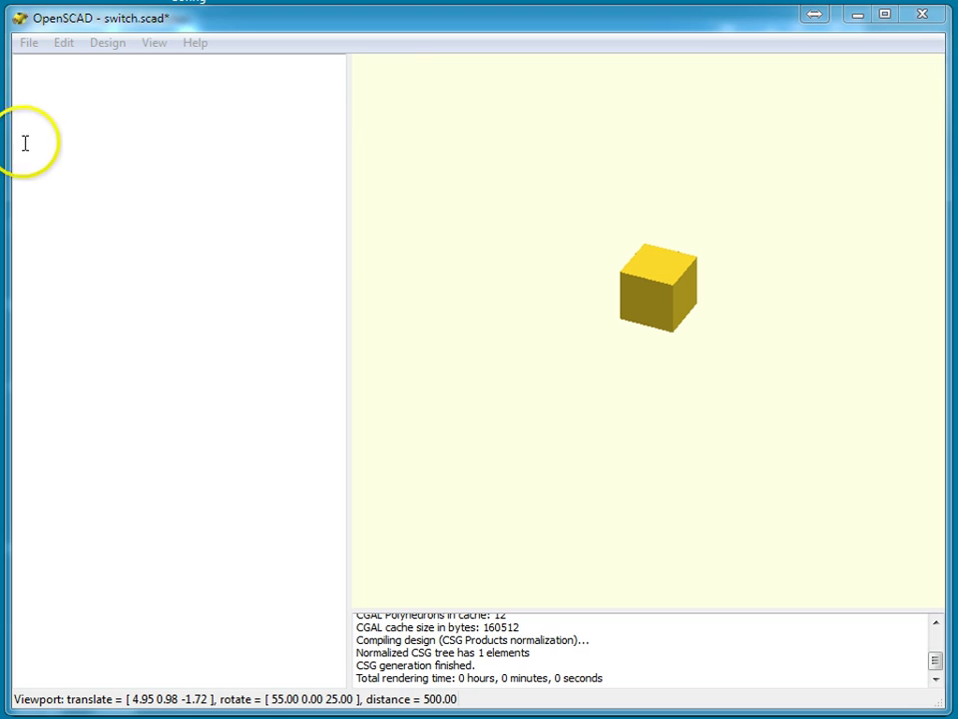
pyautogui.click(81, 131)
# Paste and preview the full switch code, then export it as switch.stl, replacing the old file.
pyautogui.write('translate([-6,0,8])    cylinder(r=3,h=14,center=true,$fn=7); translate([6,0,8])    cylinder(r=3,h=14,center=true,$fn=7); cube([19,6,2],center=true); translate([5,0,18])    rotate([0,-25,0]) difference() {    cube([22,1.5,4],center=true);    translate([9,0,0])    rotate([90,0,0])    cylinder(r=1.25,h=14,center=true,$fn=7); }')
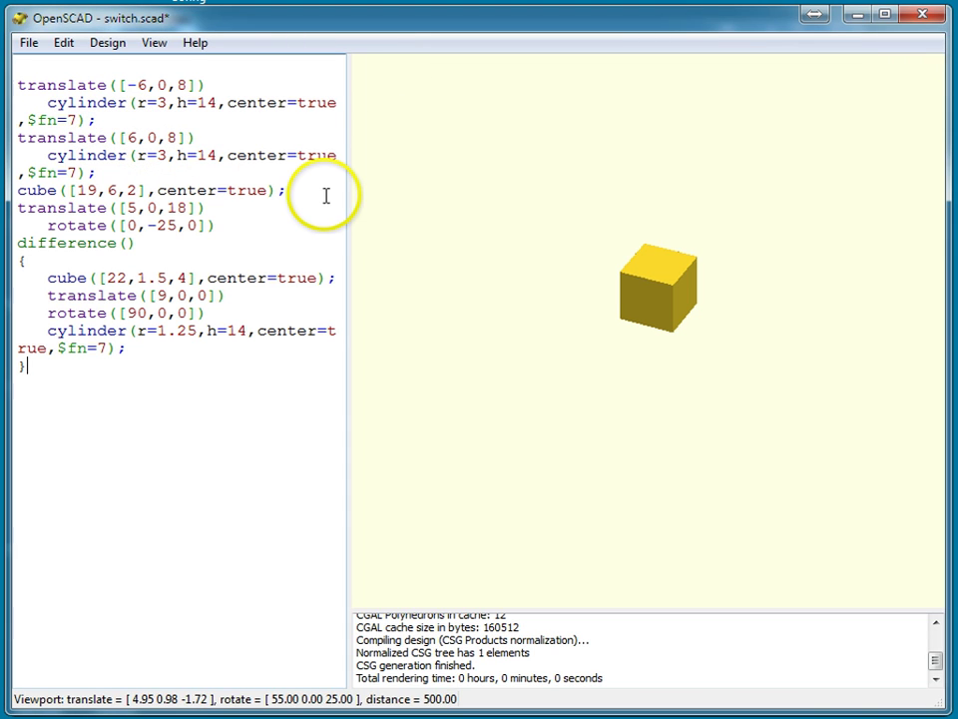
pyautogui.press('F5')
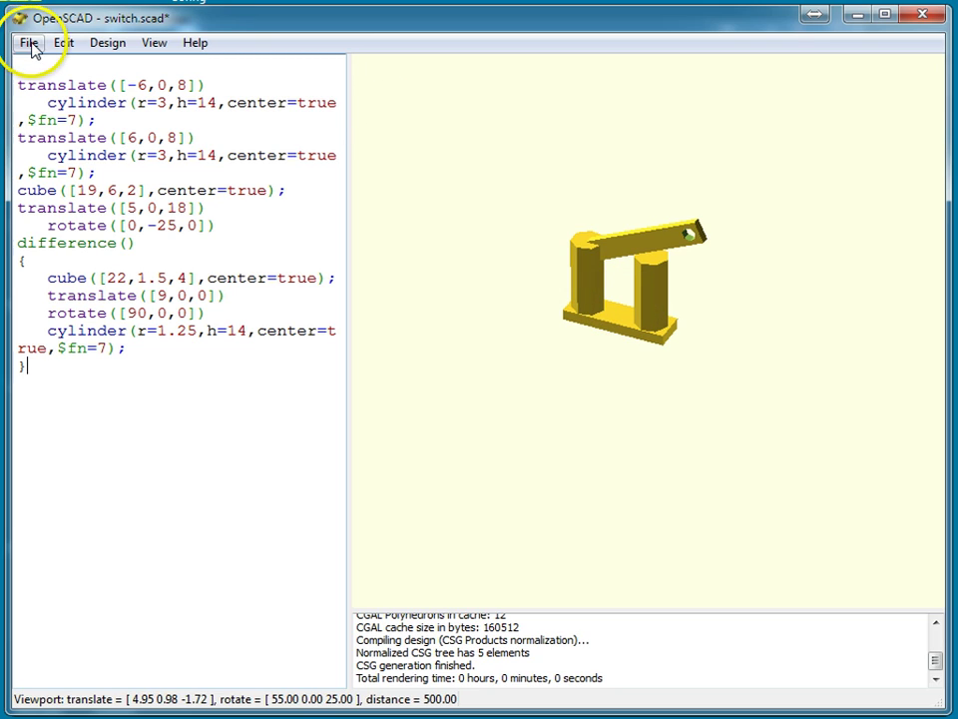
pyautogui.click(102, 40)
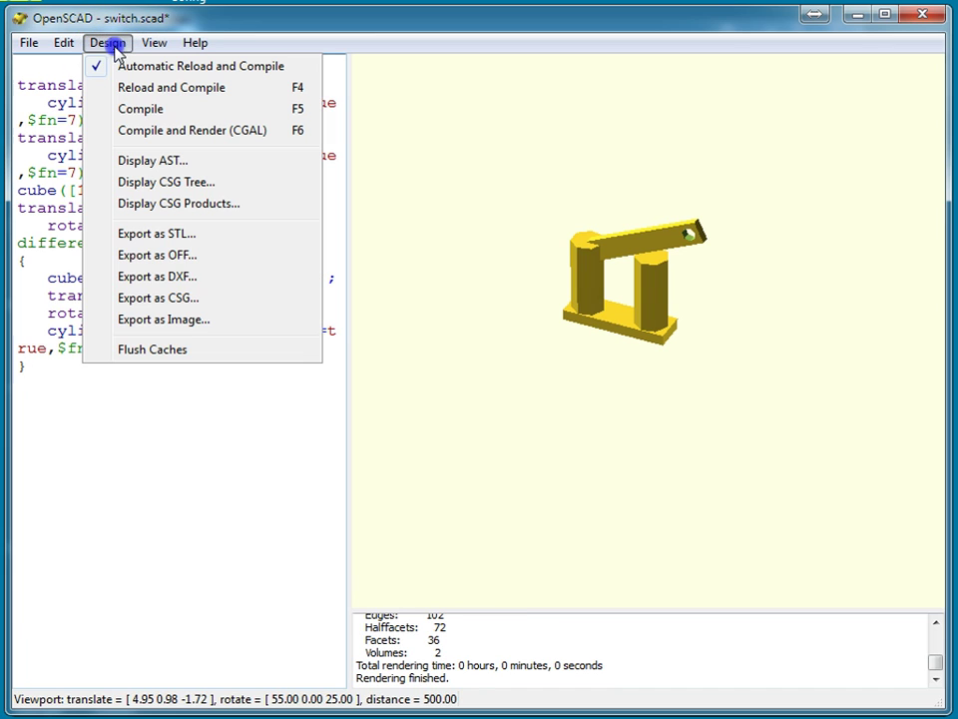
pyautogui.click(156, 233)
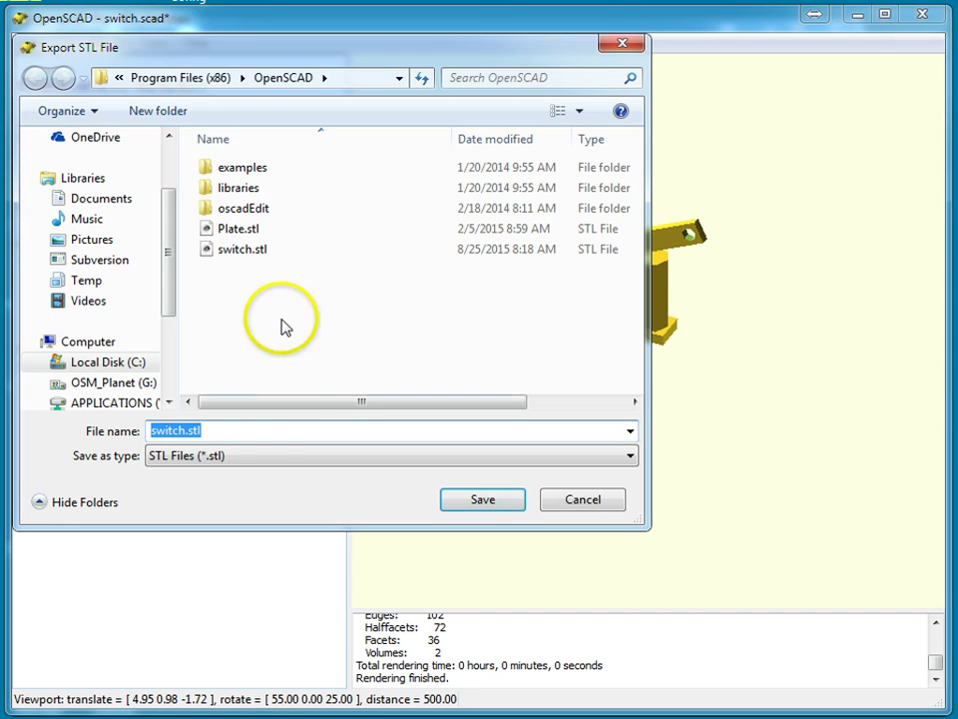
pyautogui.click(486, 505)
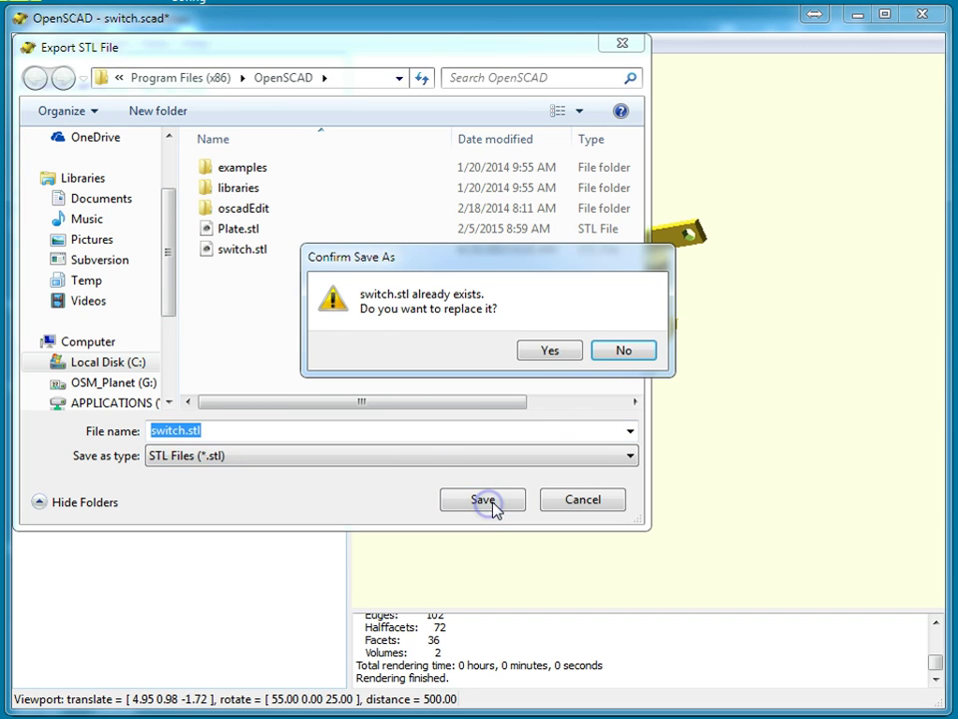
pyautogui.click(576, 347)
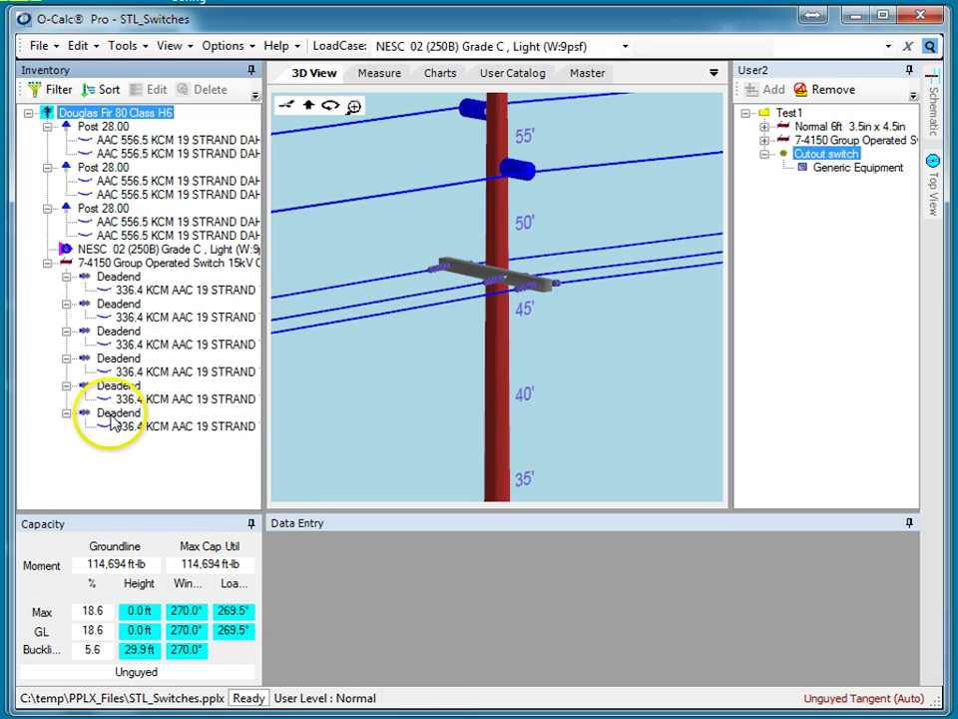
# Add a Bolt-type insulator to the 7-4150 switch in the Inventory.
pyautogui.moveTo(88, 236)
pyautogui.mouseDown()
pyautogui.moveTo(509, 309)
pyautogui.moveTo(545, 278)
pyautogui.mouseUp()
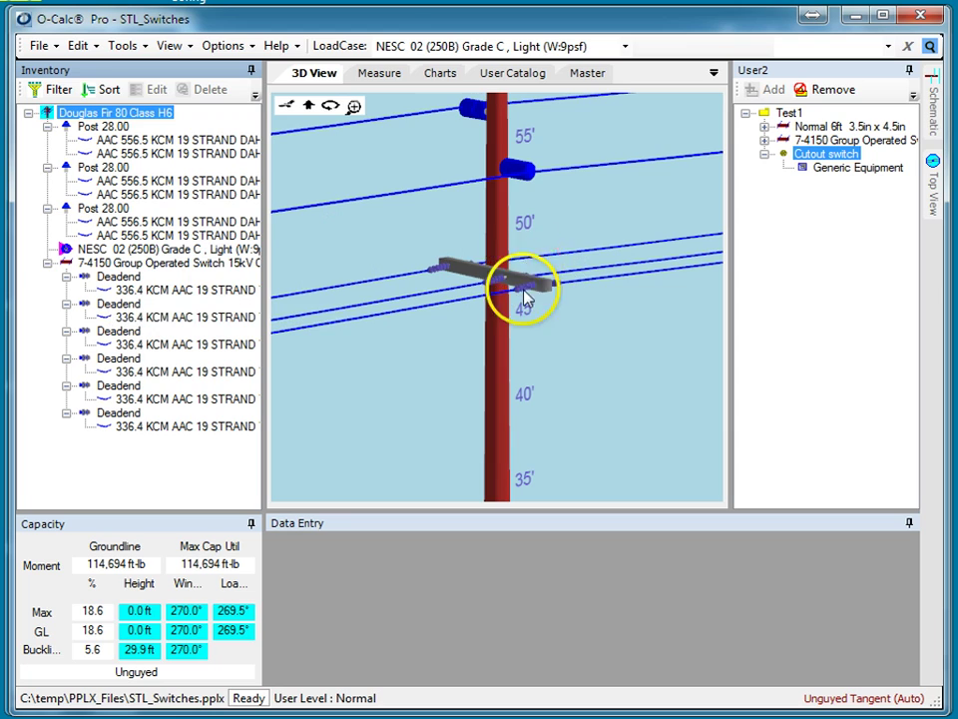
pyautogui.rightClick(104, 265)
pyautogui.moveTo(145, 388)
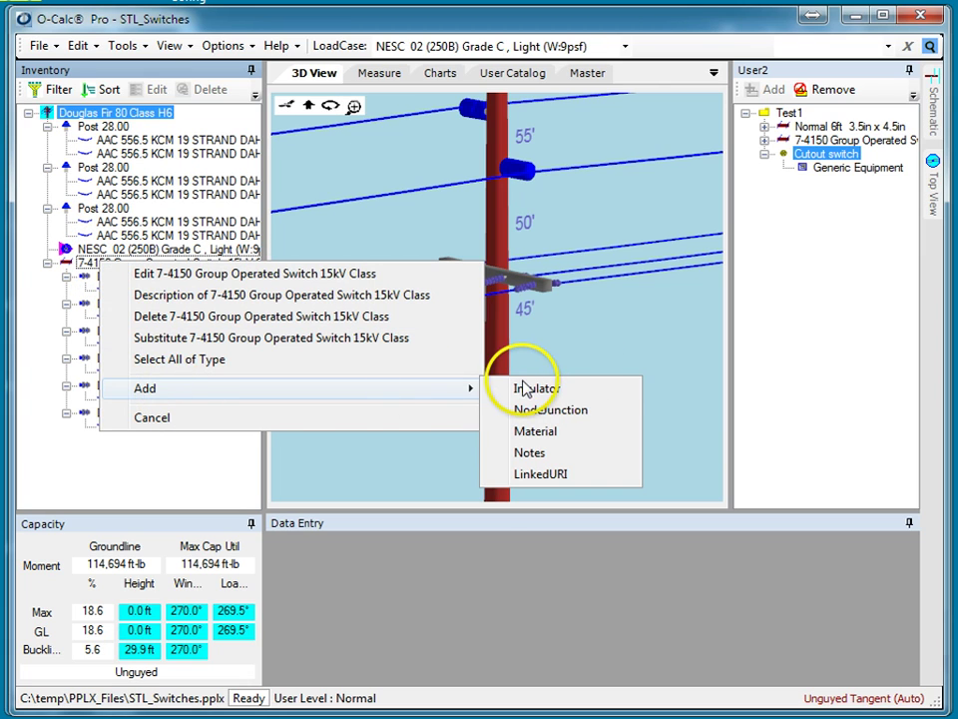
pyautogui.click(526, 391)
pyautogui.click(403, 159)
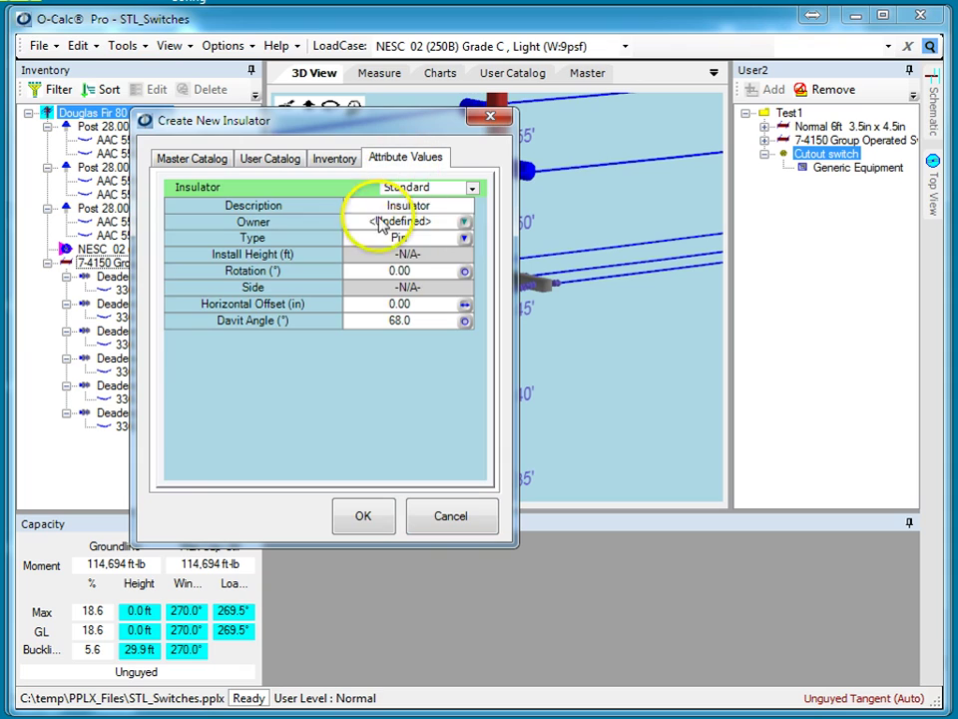
pyautogui.click(462, 239)
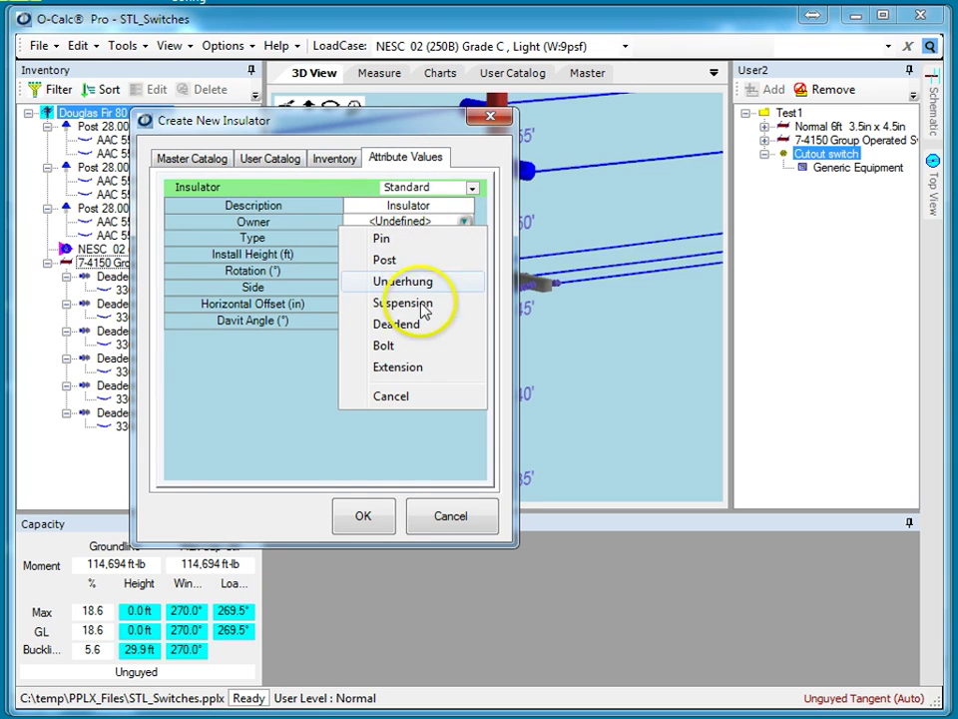
pyautogui.click(412, 347)
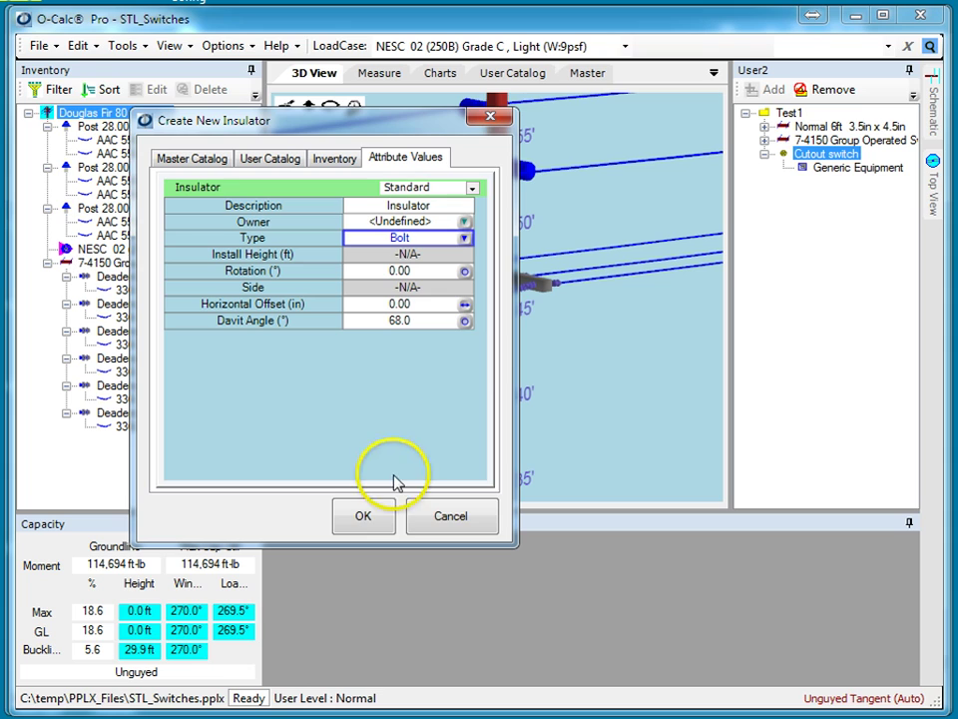
pyautogui.click(374, 521)
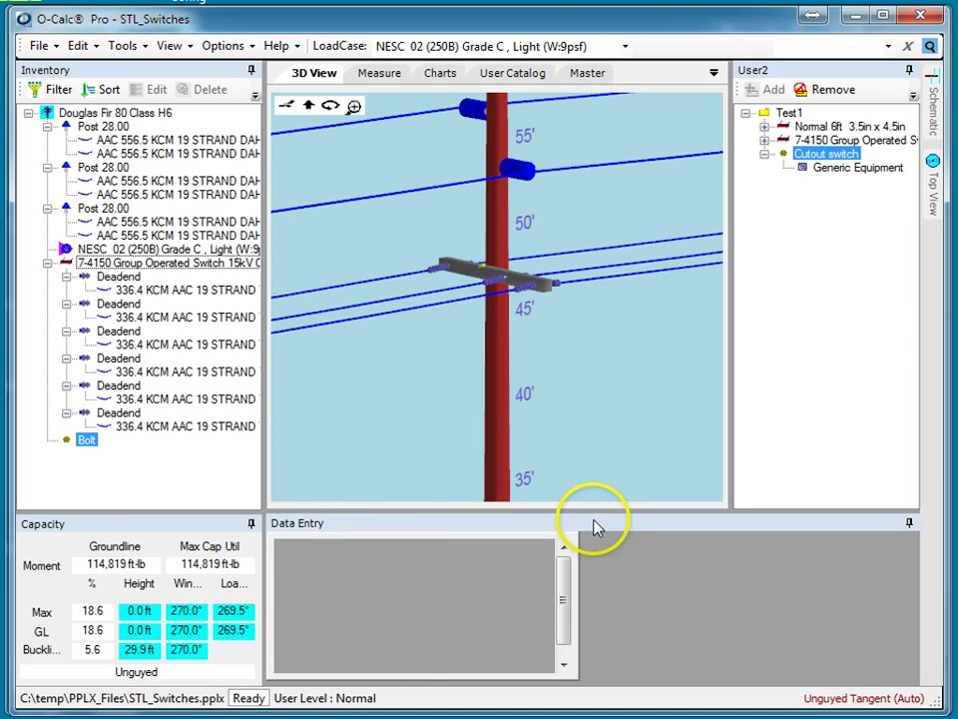
# Change the new Bolt's Description from 'Insulator' to 'Switch'.
pyautogui.click(90, 440)
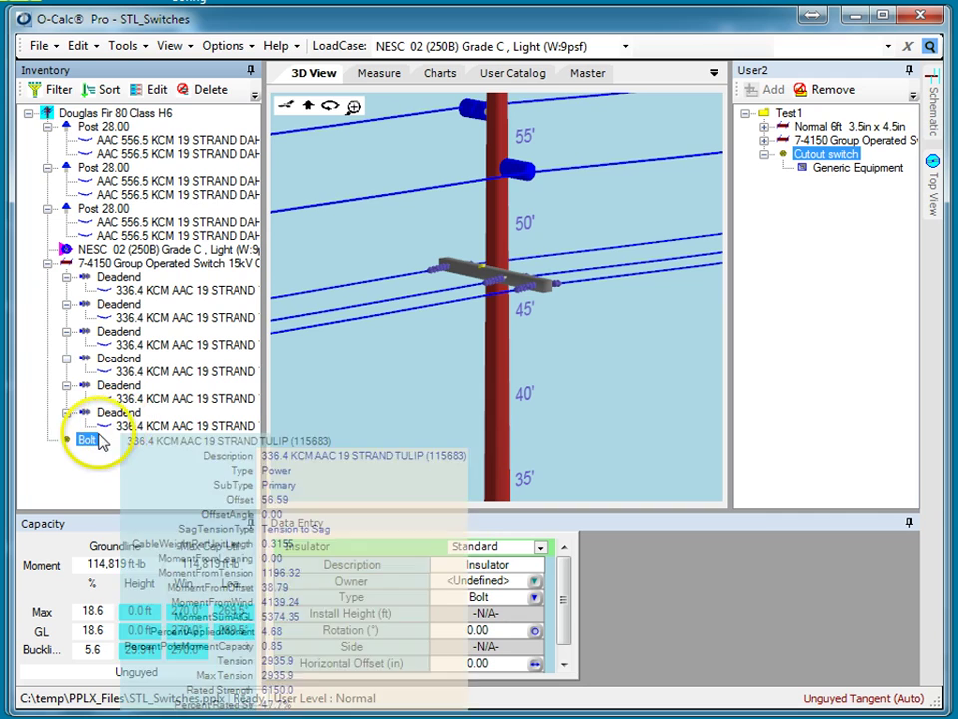
pyautogui.rightClick(86, 440)
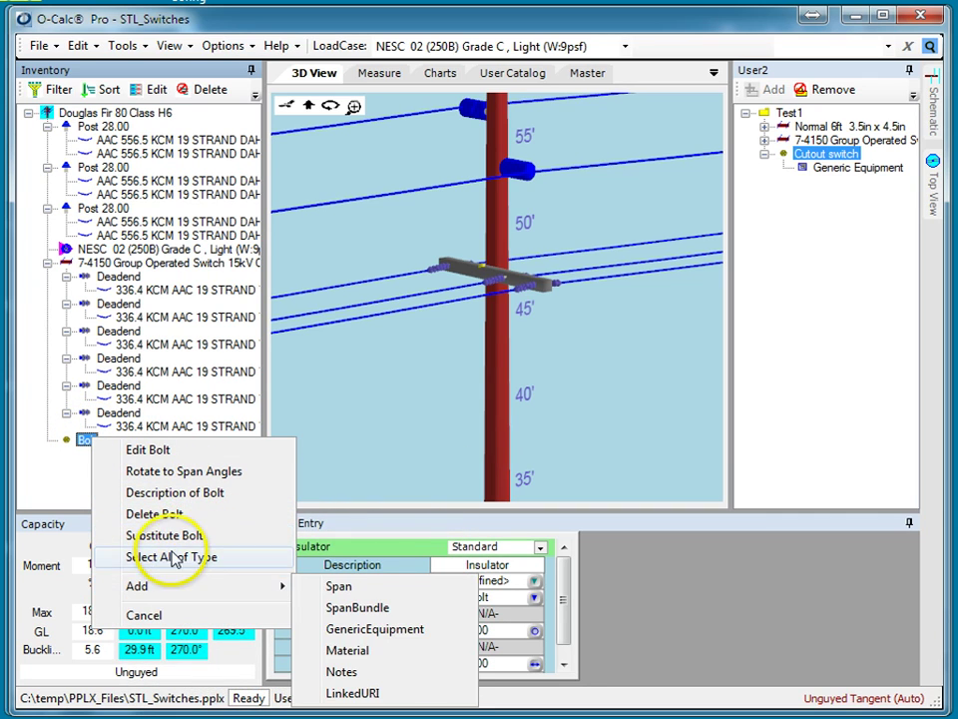
pyautogui.rightClick(86, 442)
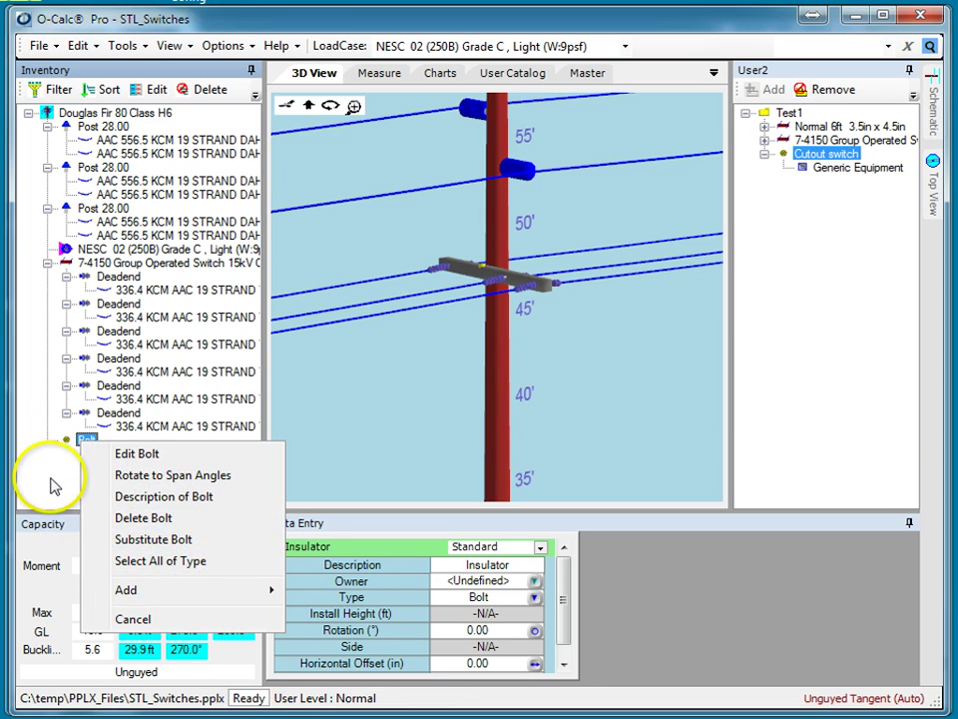
pyautogui.click(86, 502)
pyautogui.click(86, 440)
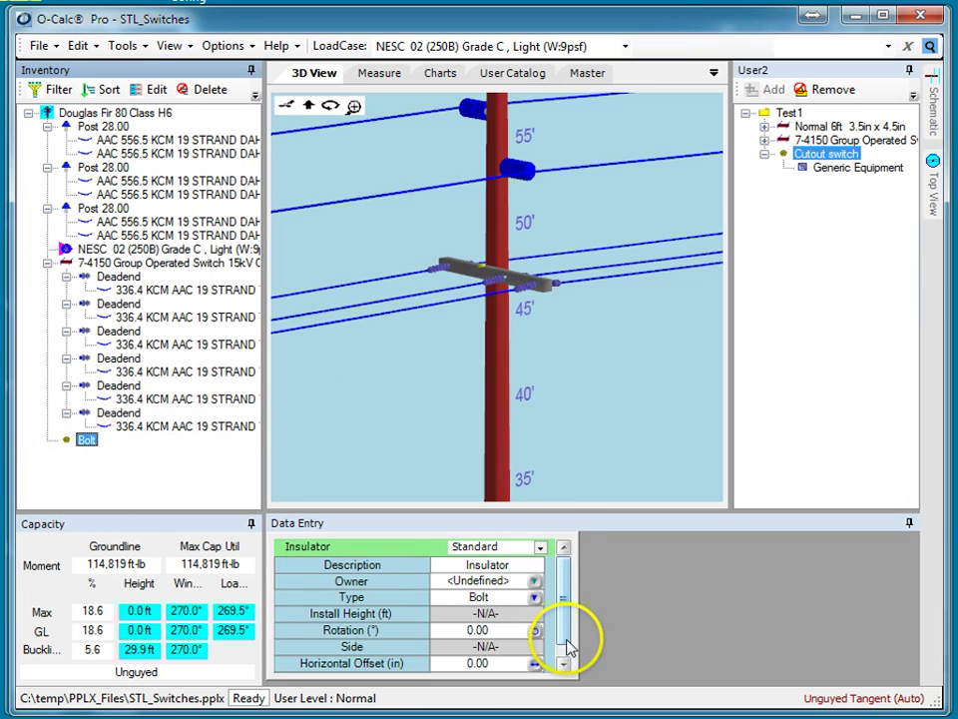
pyautogui.click(515, 569)
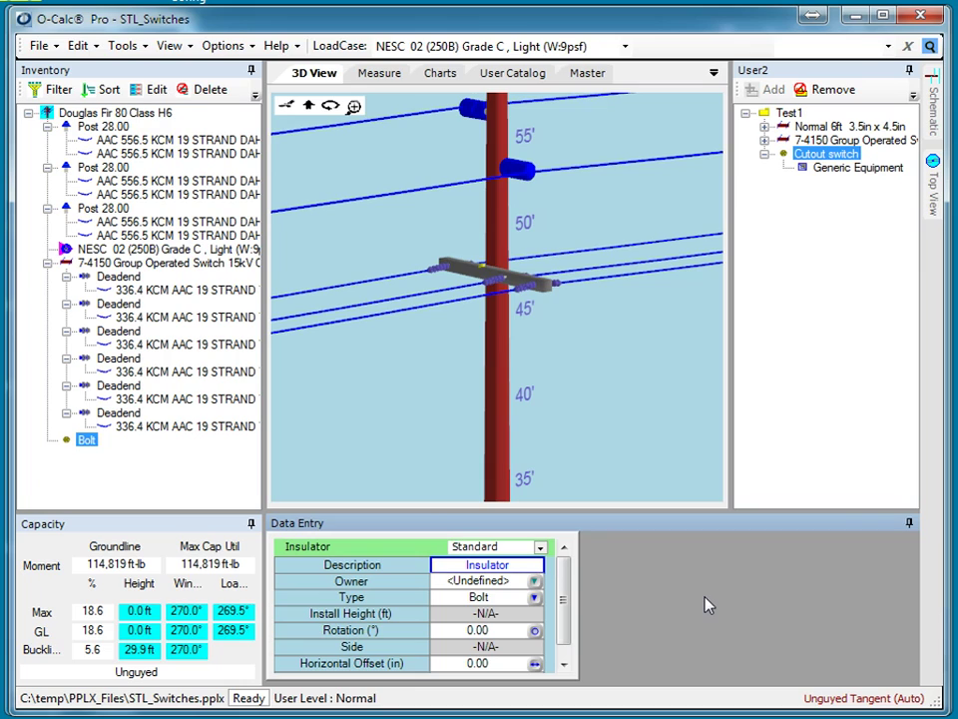
pyautogui.write('Switch')
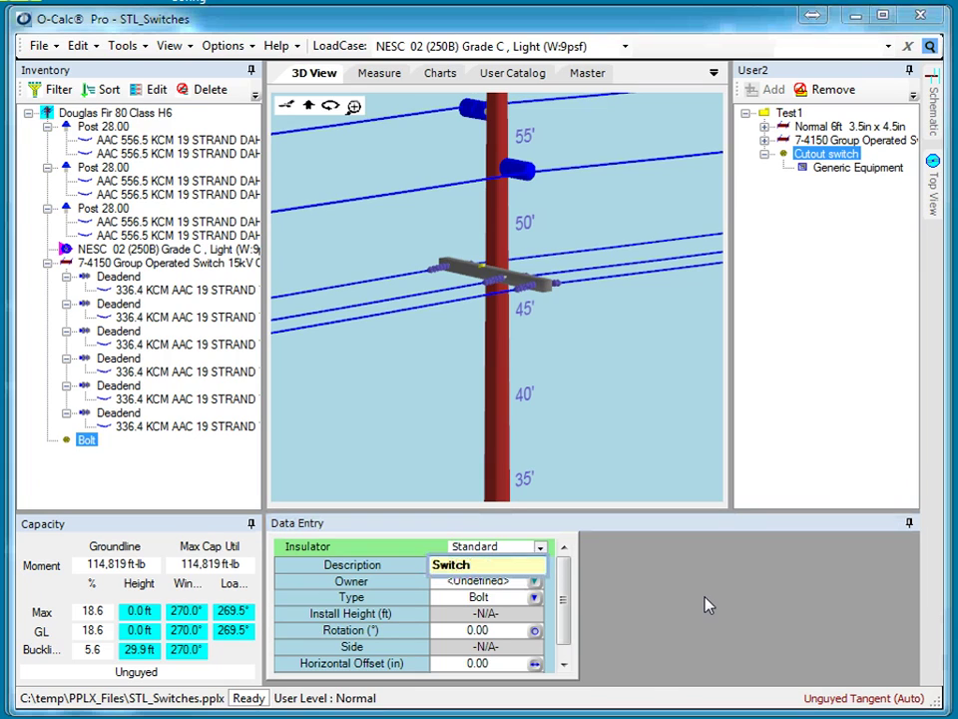
pyautogui.press('Return')
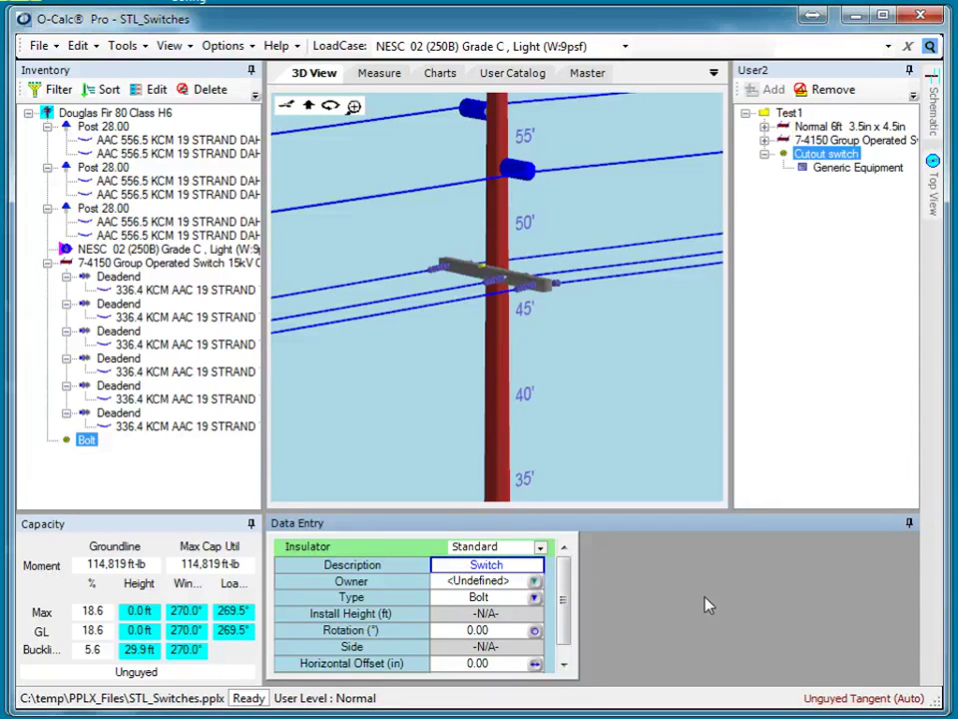
pyautogui.click(777, 588)
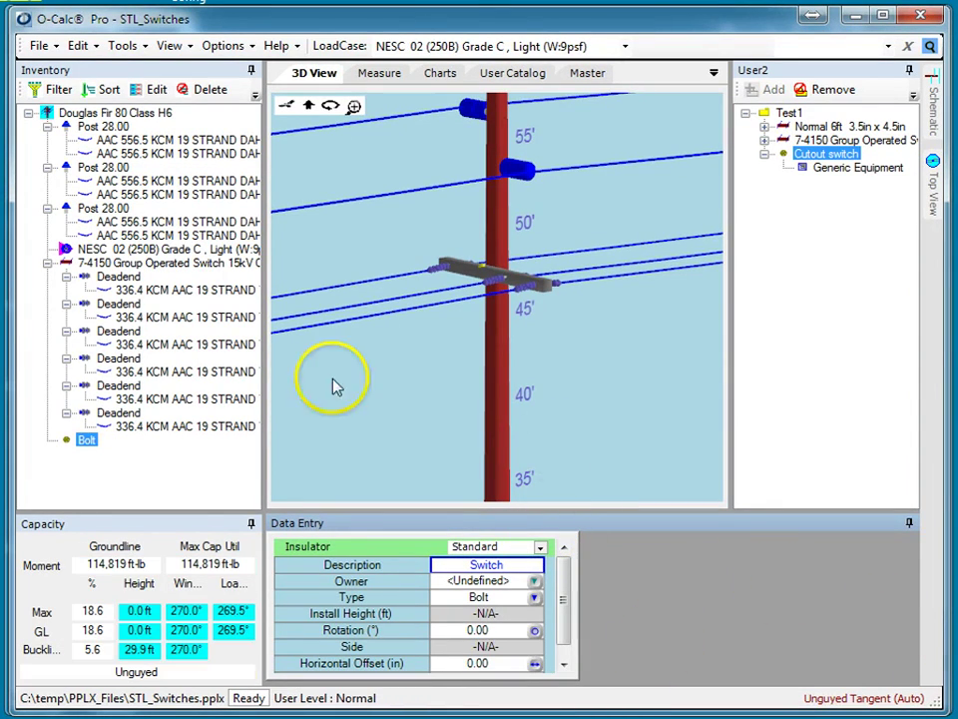
pyautogui.rightClick(86, 439)
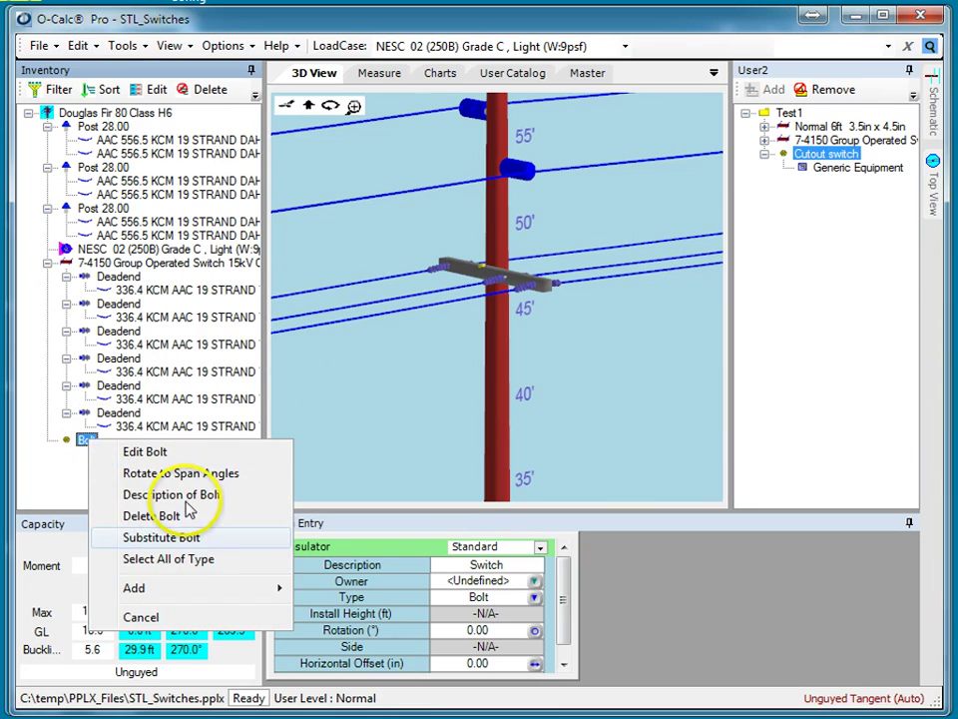
pyautogui.moveTo(134, 588)
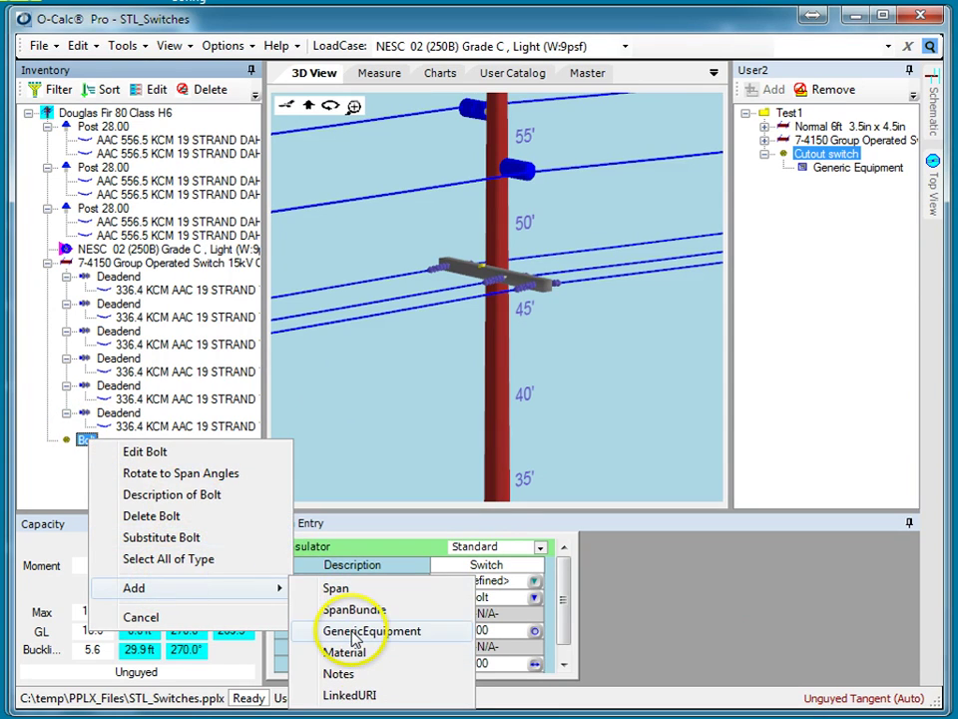
# Add generic equipment to the Bolt and set its Shape to Imported.
pyautogui.click(354, 632)
pyautogui.click(284, 159)
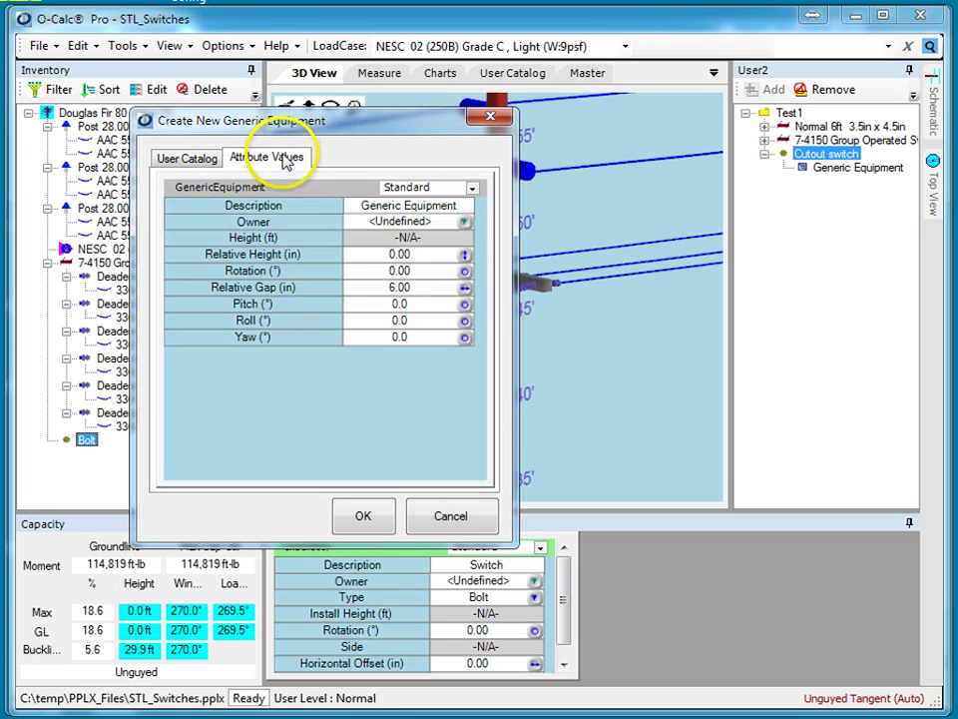
pyautogui.click(473, 195)
pyautogui.click(457, 194)
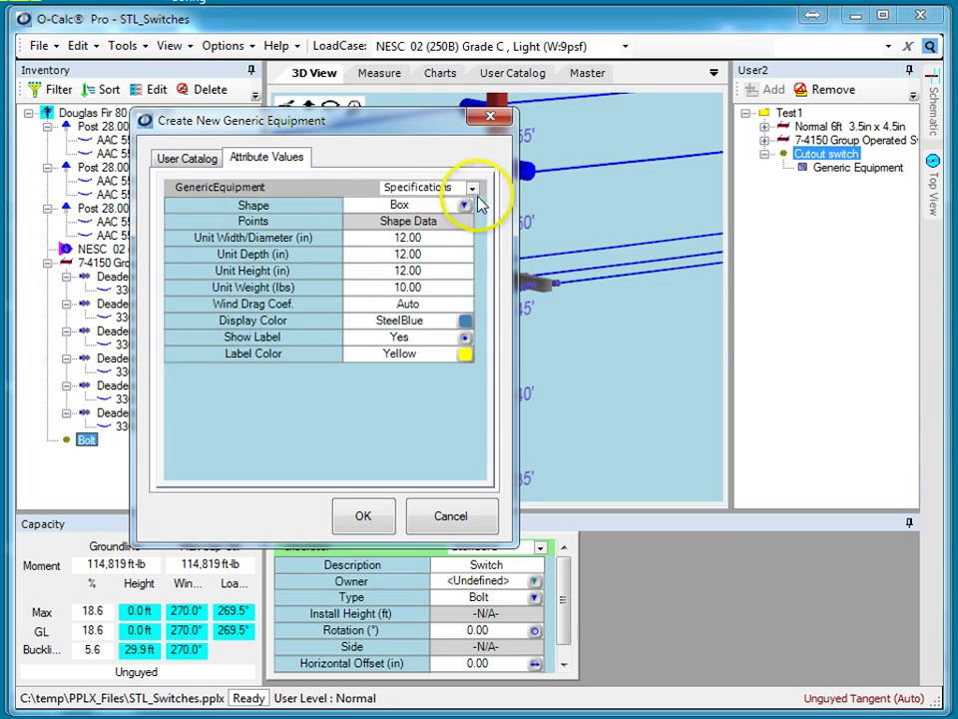
pyautogui.click(464, 205)
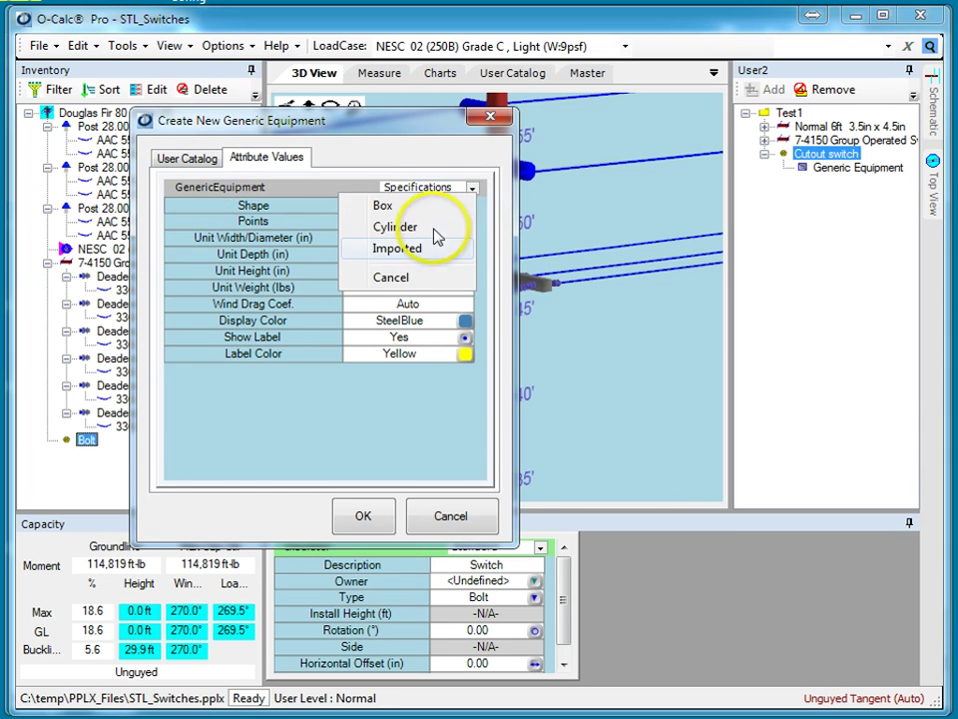
pyautogui.click(431, 224)
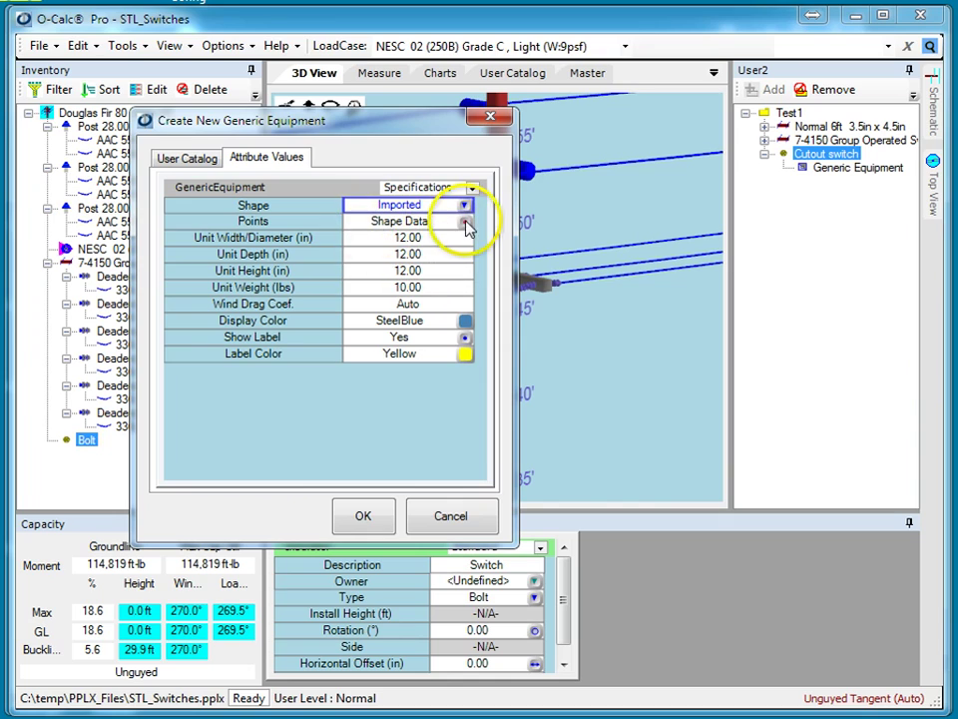
# Choose switch.stl from the OpenSCAD folder as the imported CAD shape.
pyautogui.click(466, 224)
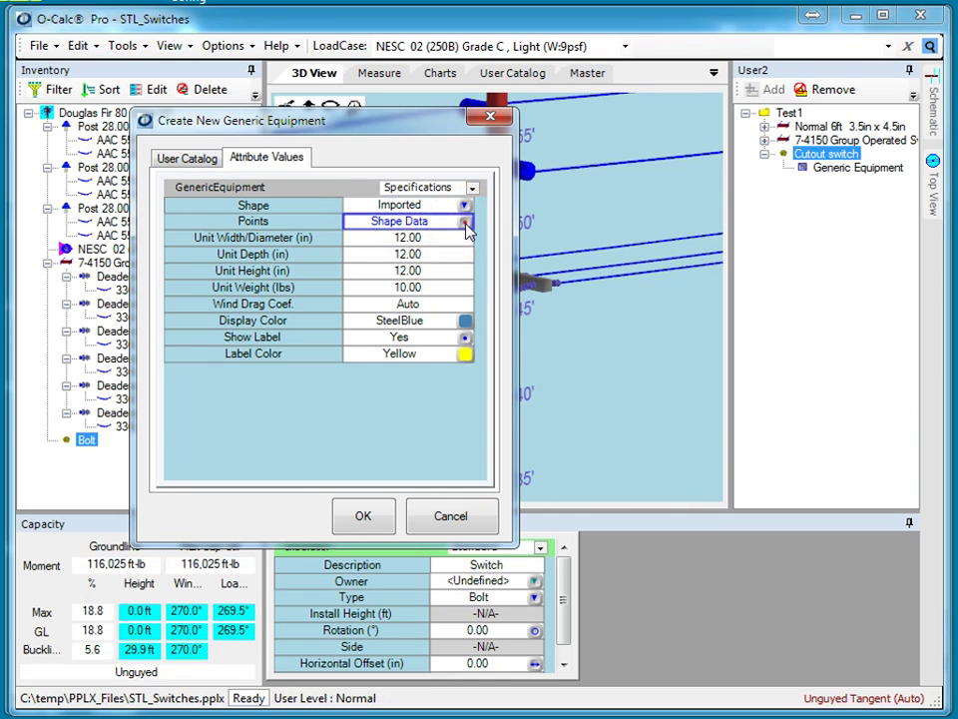
pyautogui.click(465, 224)
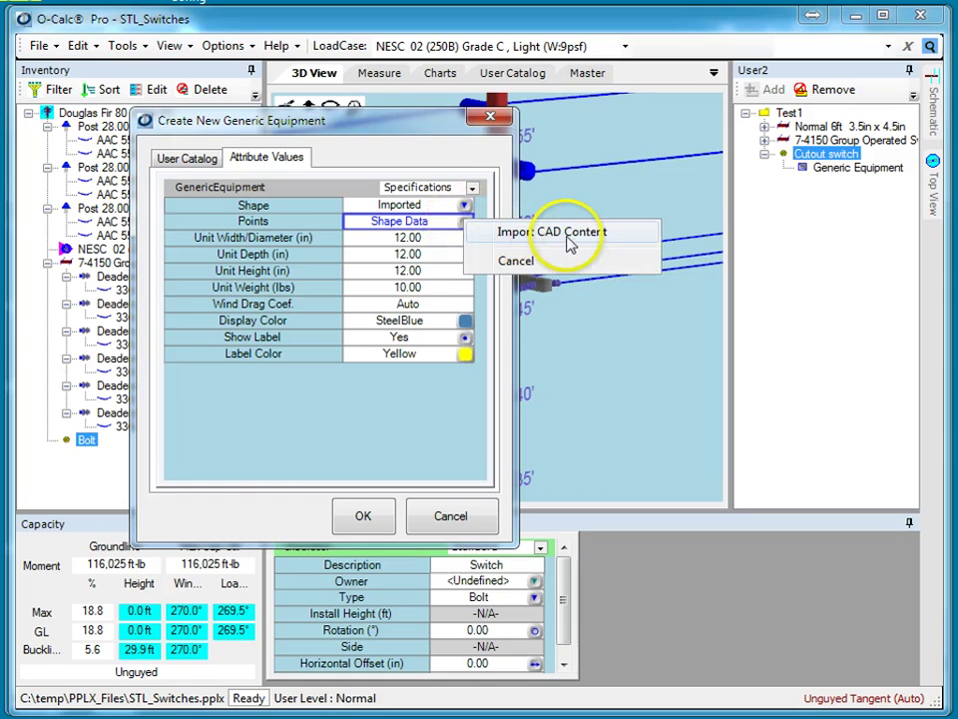
pyautogui.click(558, 234)
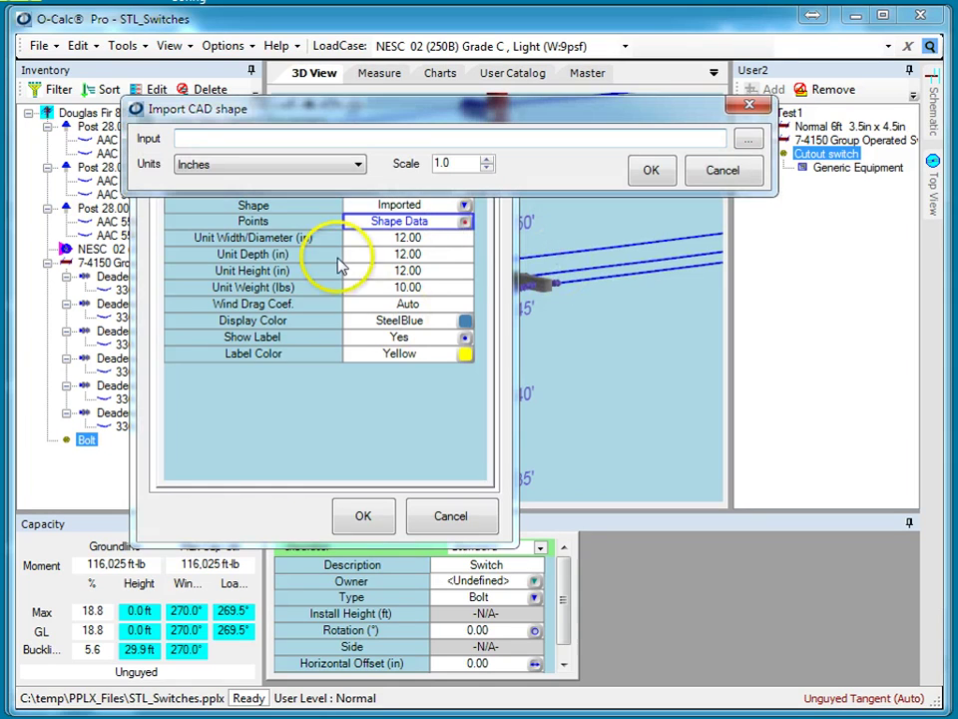
pyautogui.click(757, 139)
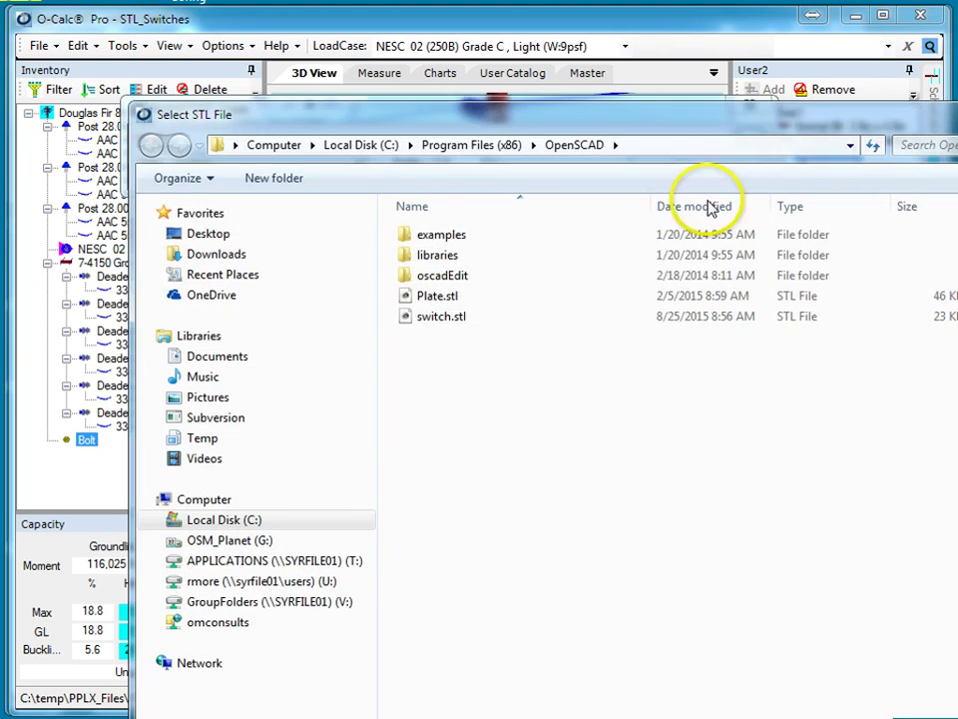
pyautogui.click(447, 320)
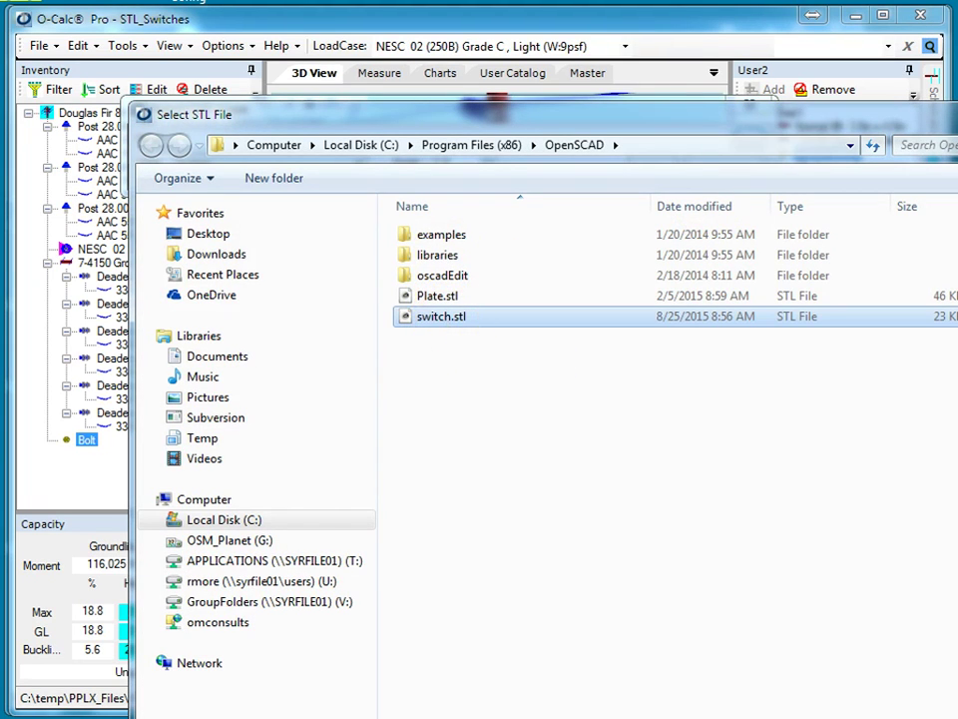
pyautogui.press('Return')
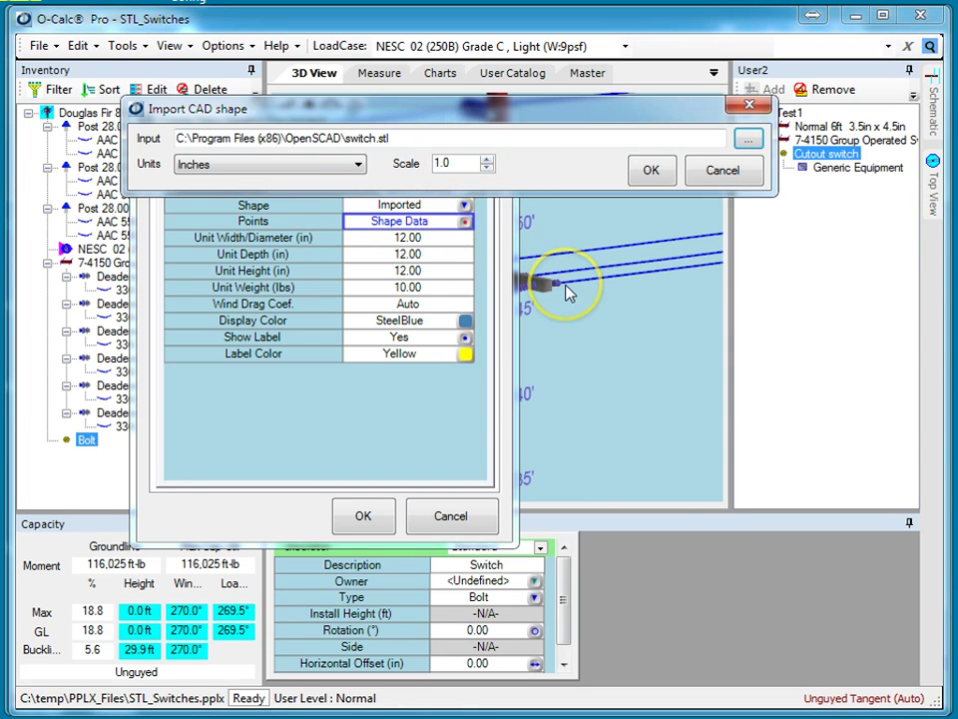
# Confirm the switch.stl import, colour it silver without a label, and create the equipment under the Bolt.
pyautogui.click(648, 170)
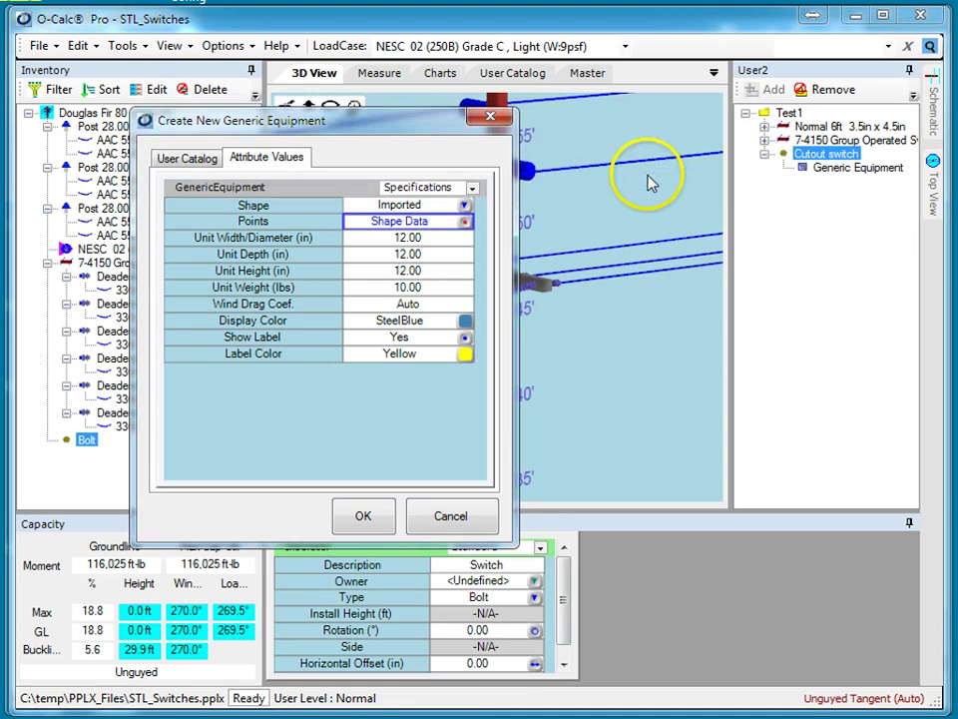
pyautogui.click(465, 321)
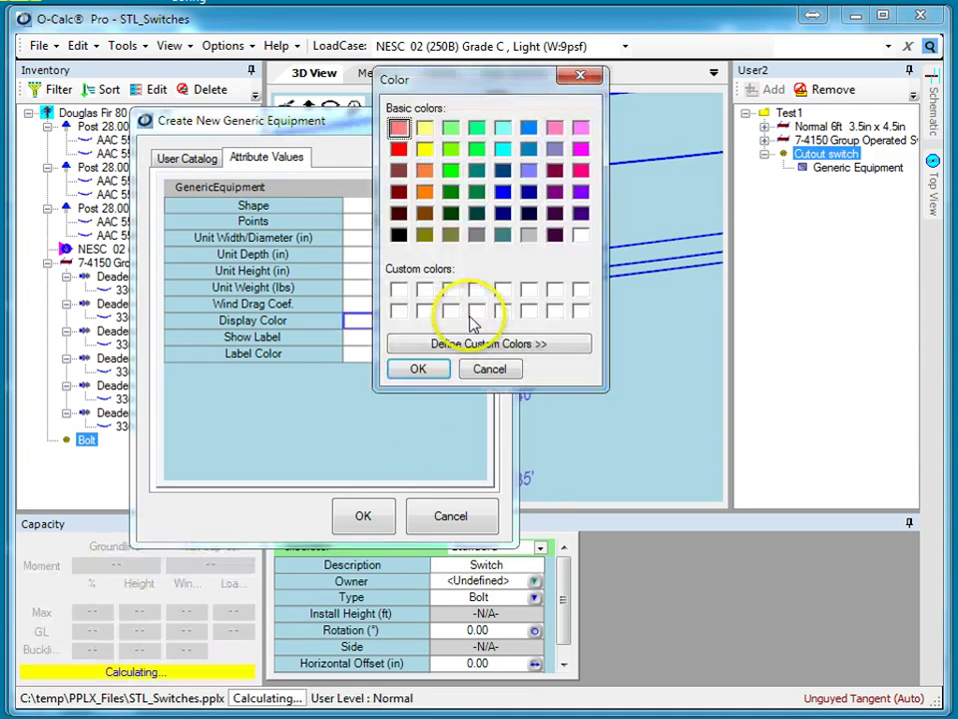
pyautogui.click(528, 236)
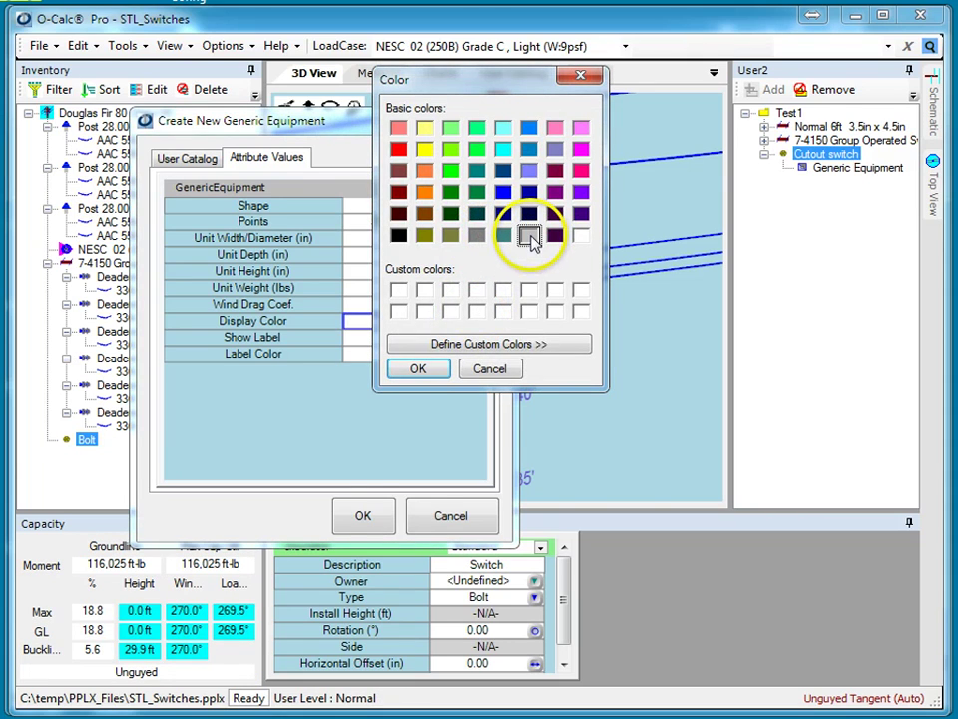
pyautogui.click(418, 368)
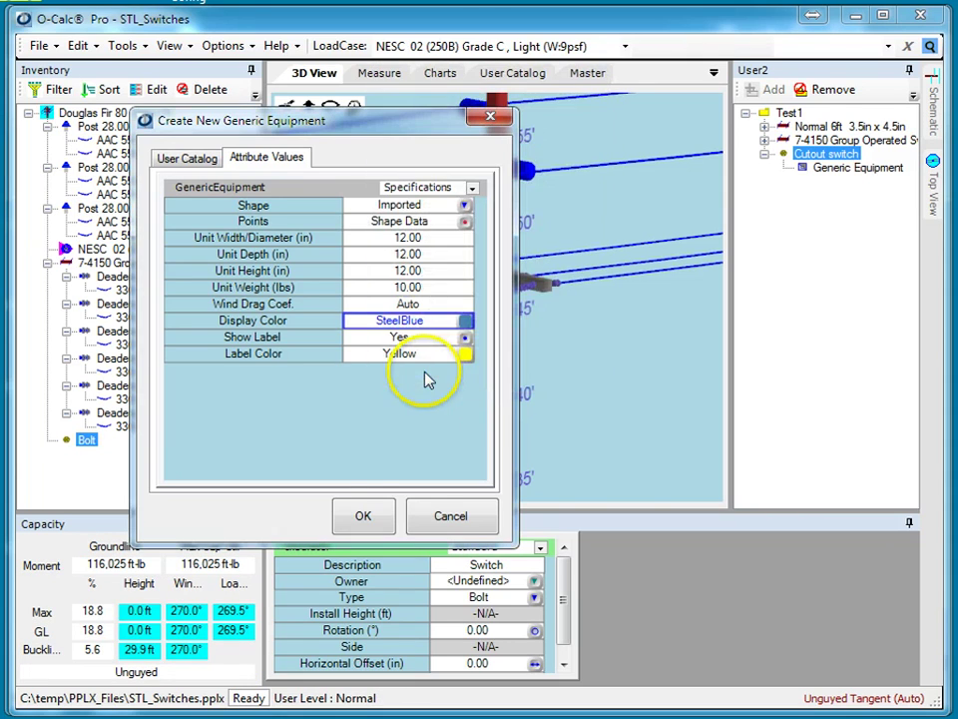
pyautogui.click(465, 339)
pyautogui.click(363, 516)
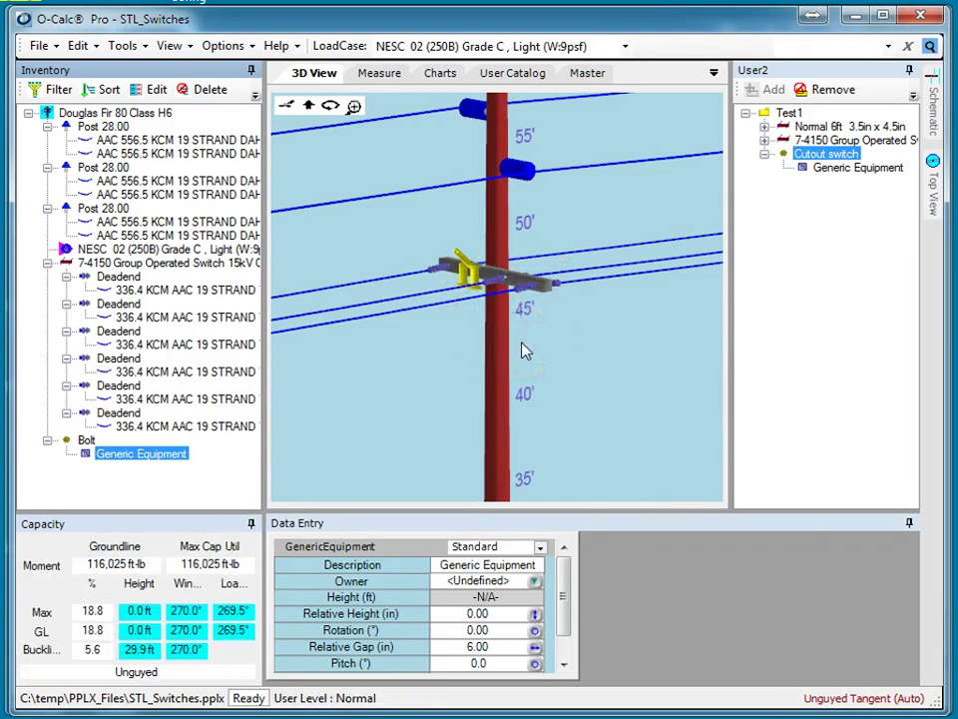
pyautogui.moveTo(467, 277); pyautogui.dragTo(464, 267)
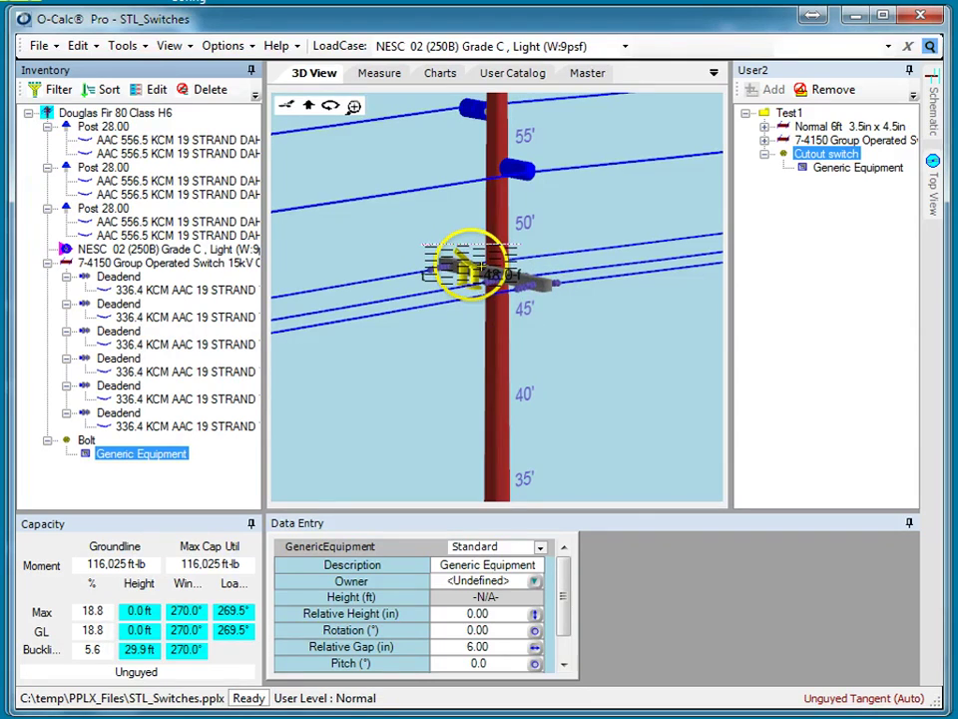
# Seat the switch on the pole at 16.25 relative height, 262.5° rotation and 0 relative gap.
pyautogui.moveTo(469, 268); pyautogui.dragTo(462, 270)
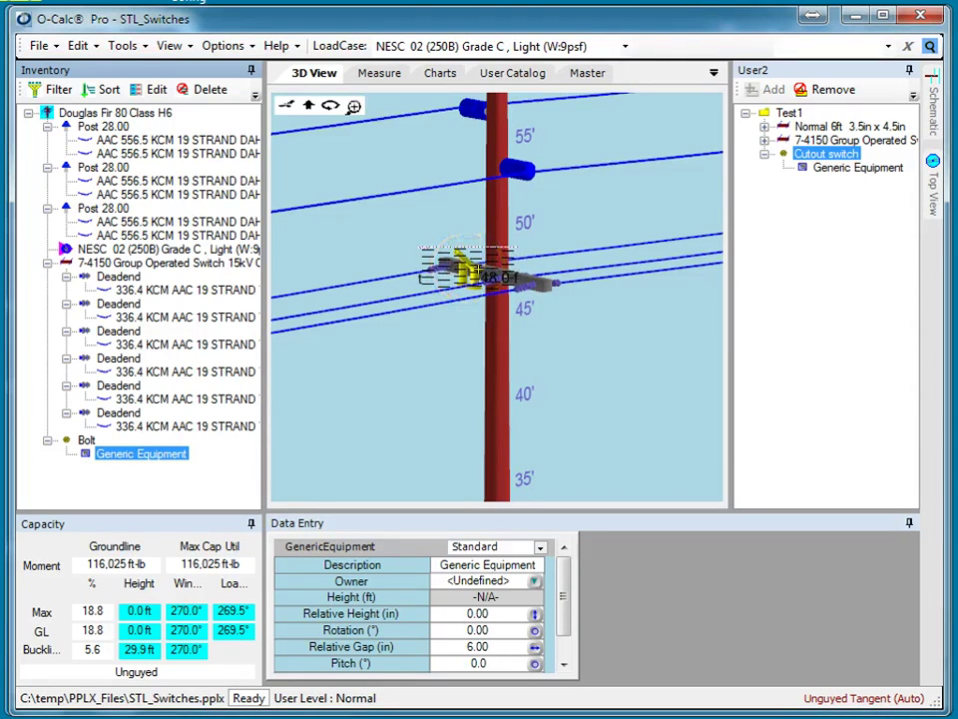
pyautogui.click(469, 267)
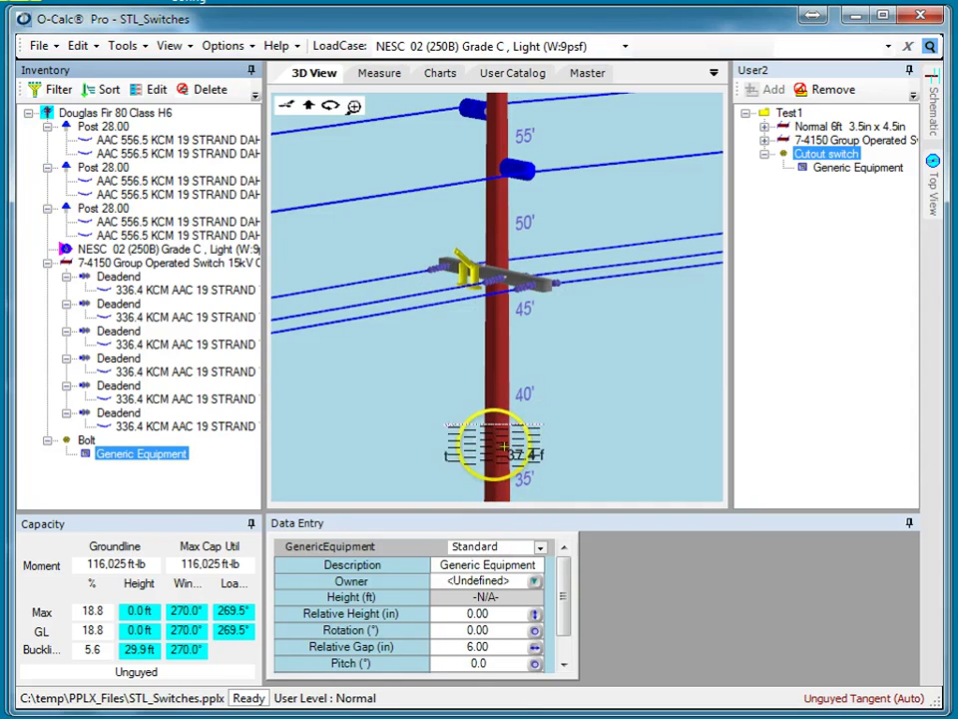
pyautogui.click(537, 621)
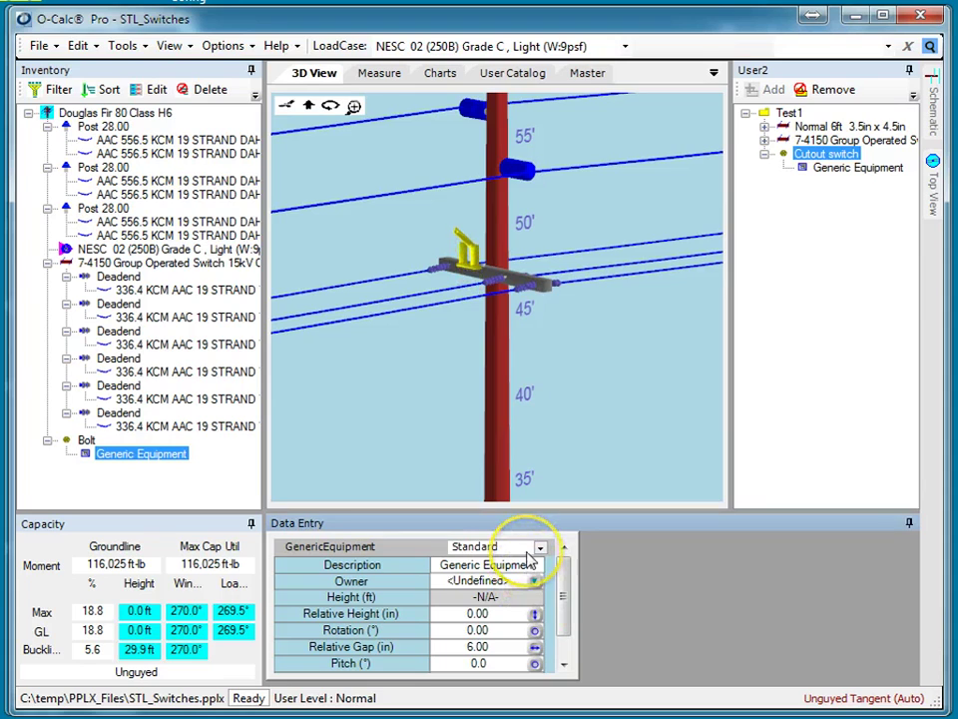
pyautogui.click(536, 665)
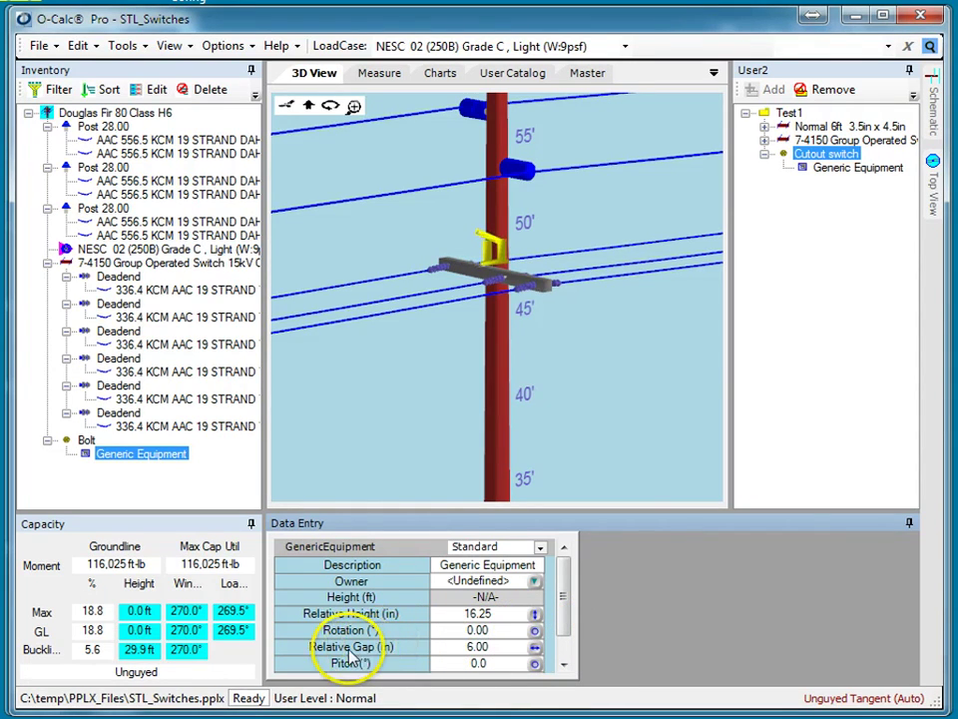
pyautogui.moveTo(368, 633); pyautogui.dragTo(382, 670)
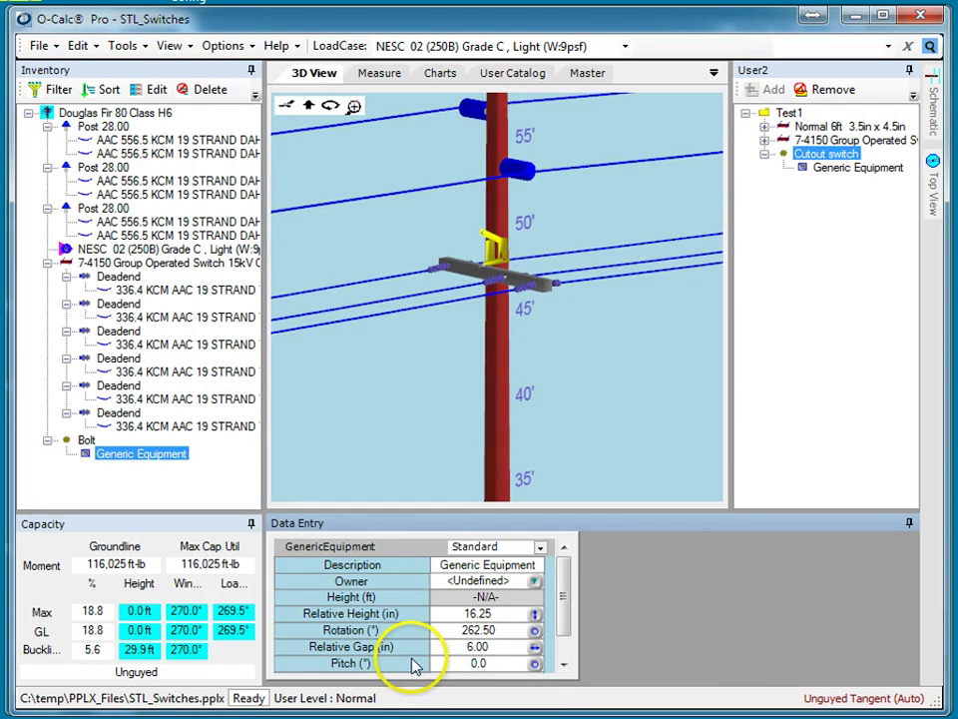
pyautogui.click(511, 651)
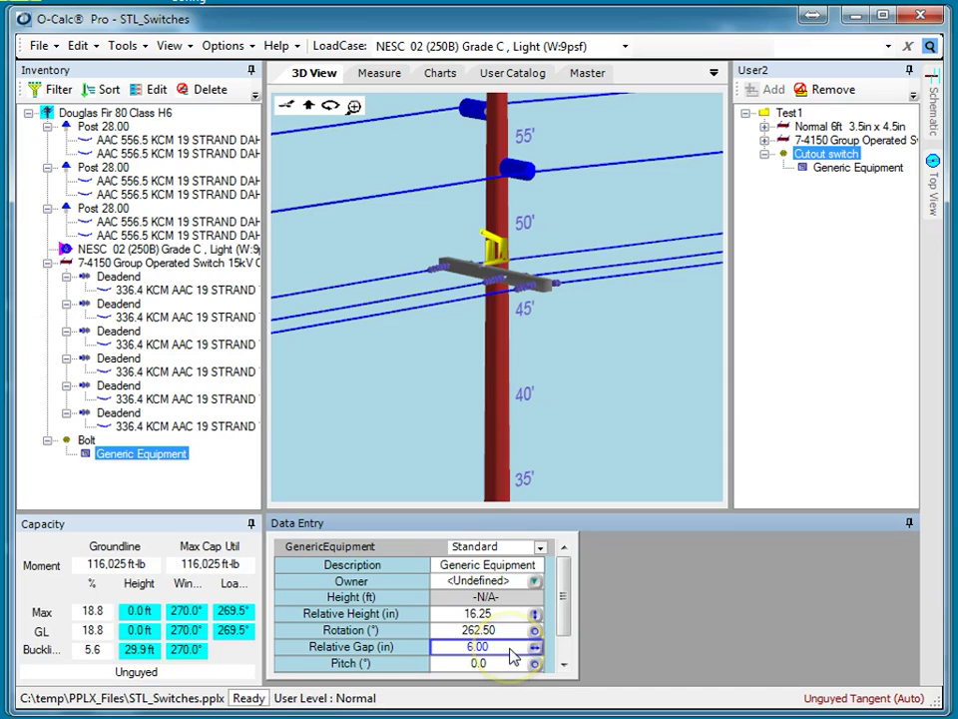
pyautogui.write('0')
pyautogui.press('Return')
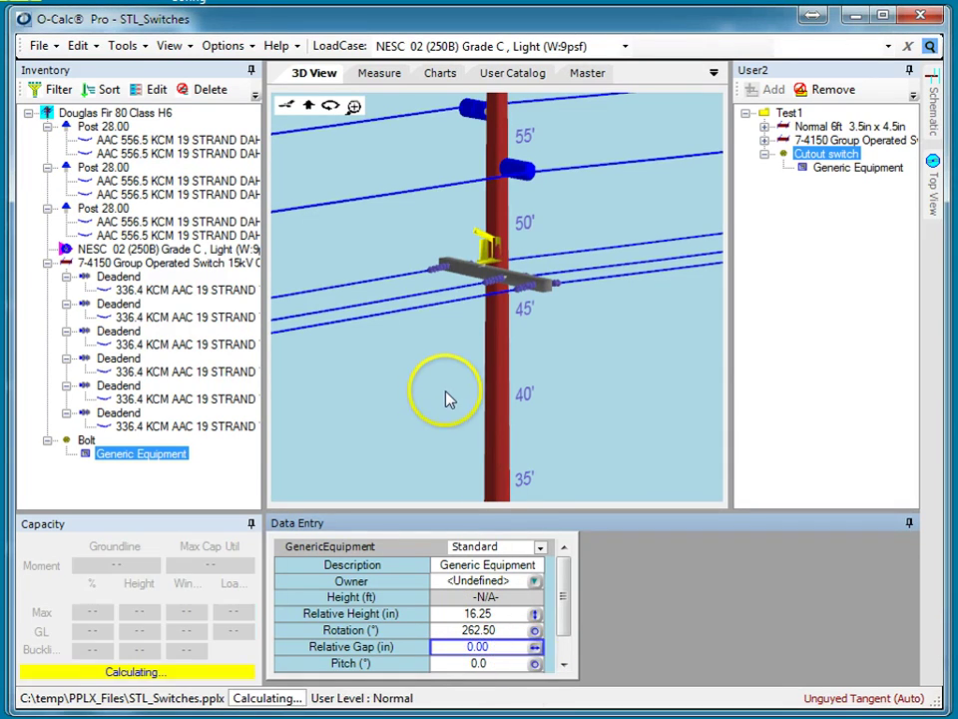
pyautogui.moveTo(571, 439)
pyautogui.mouseDown()
pyautogui.moveTo(717, 402)
pyautogui.moveTo(717, 414)
pyautogui.mouseUp()
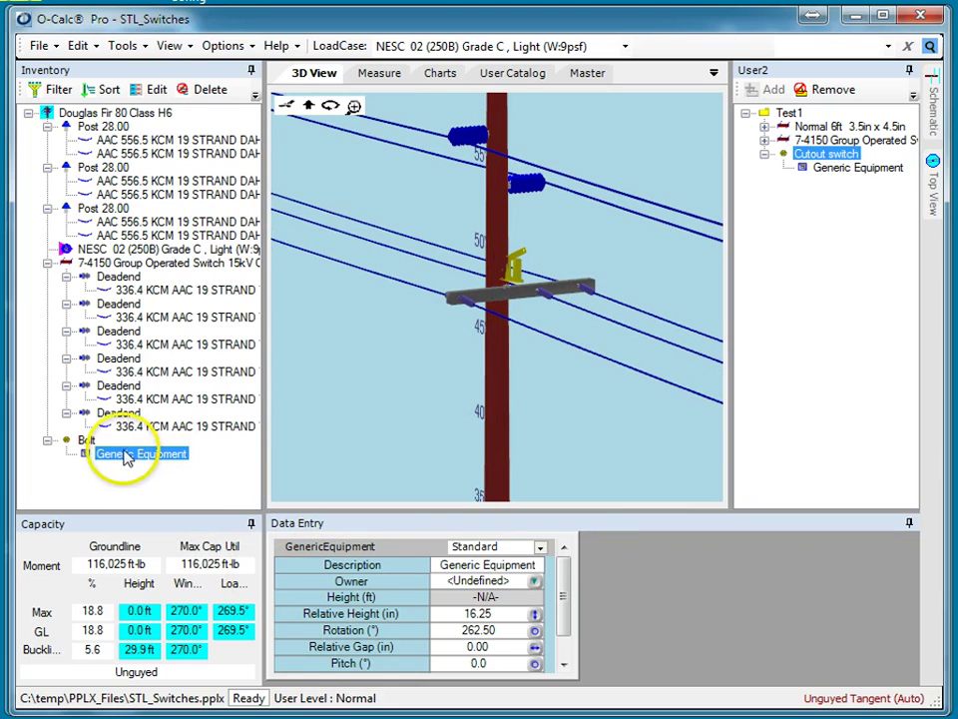
# Slide the Bolt's switch along the crossarm to a 51.75-inch horizontal offset.
pyautogui.click(88, 441)
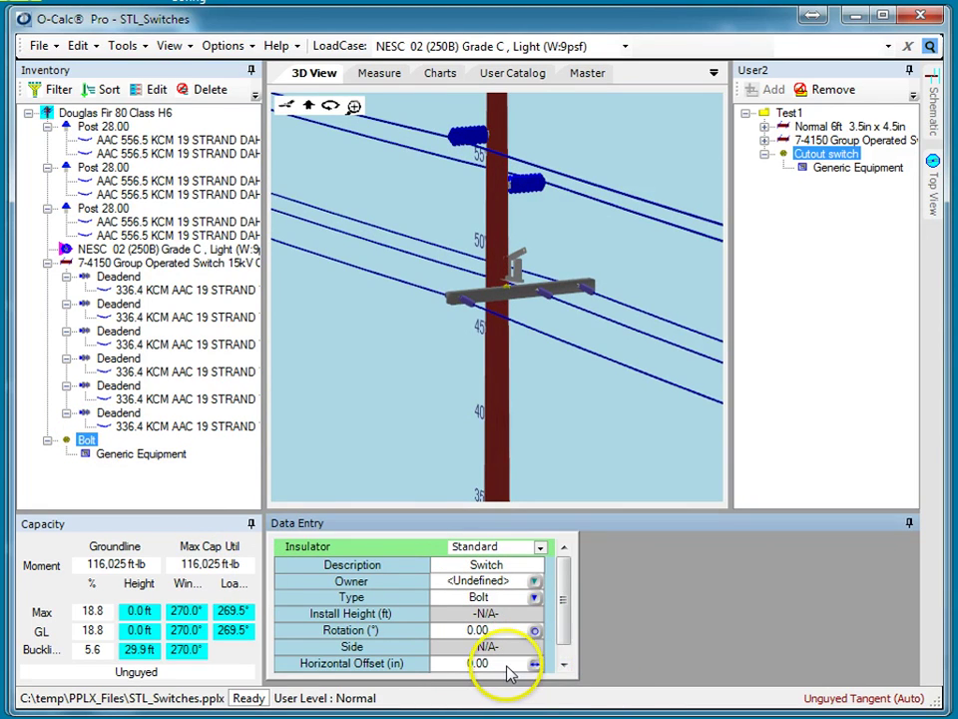
pyautogui.moveTo(536, 667); pyautogui.dragTo(658, 665)
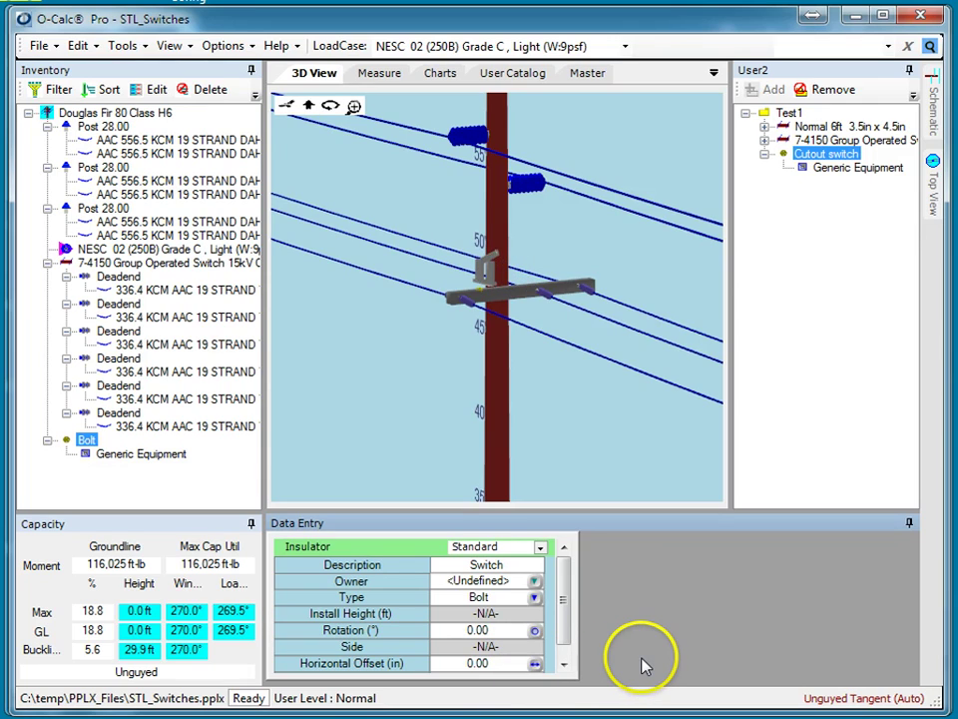
pyautogui.moveTo(659, 664); pyautogui.dragTo(695, 663)
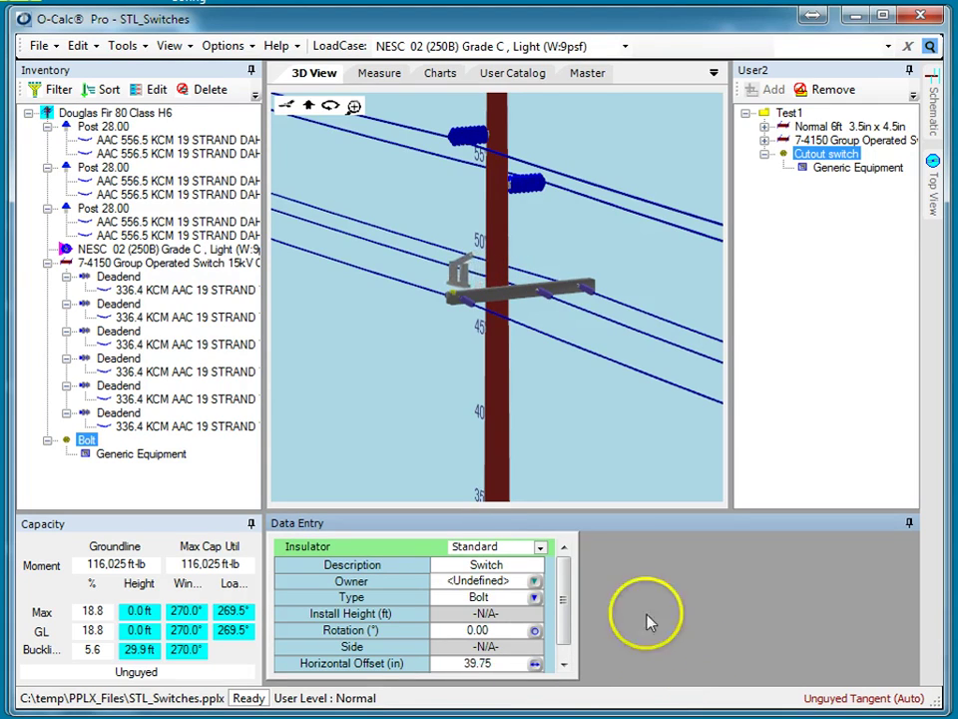
# Copy the Bolt with its switch, then delete the extra copy.
pyautogui.moveTo(70, 440)
pyautogui.mouseDown()
pyautogui.moveTo(92, 137)
pyautogui.moveTo(82, 373)
pyautogui.moveTo(88, 268)
pyautogui.mouseUp()
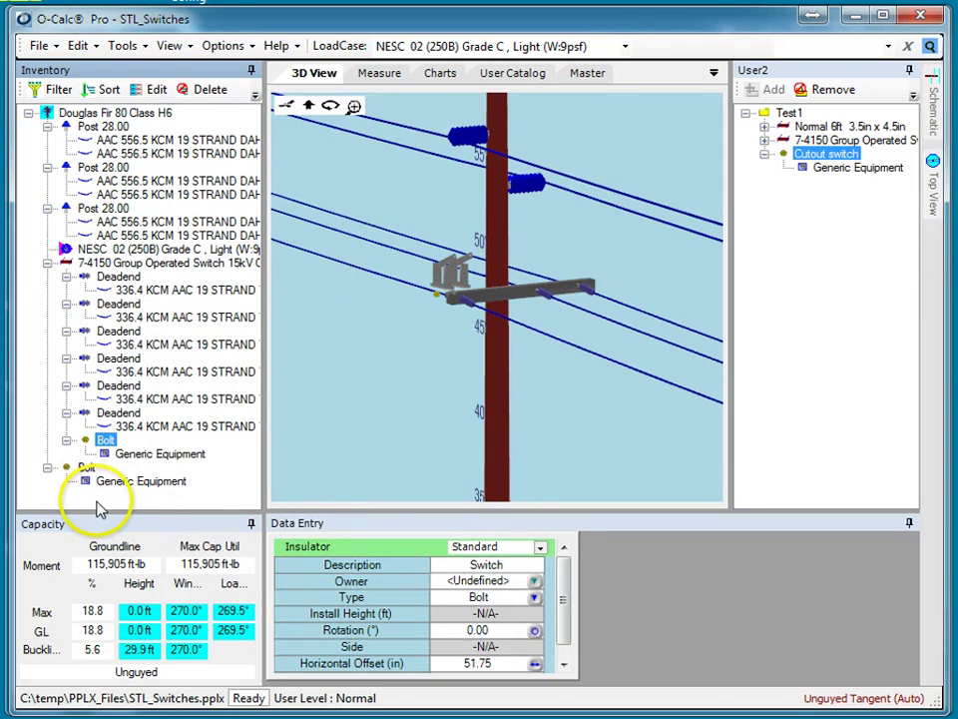
pyautogui.click(87, 467)
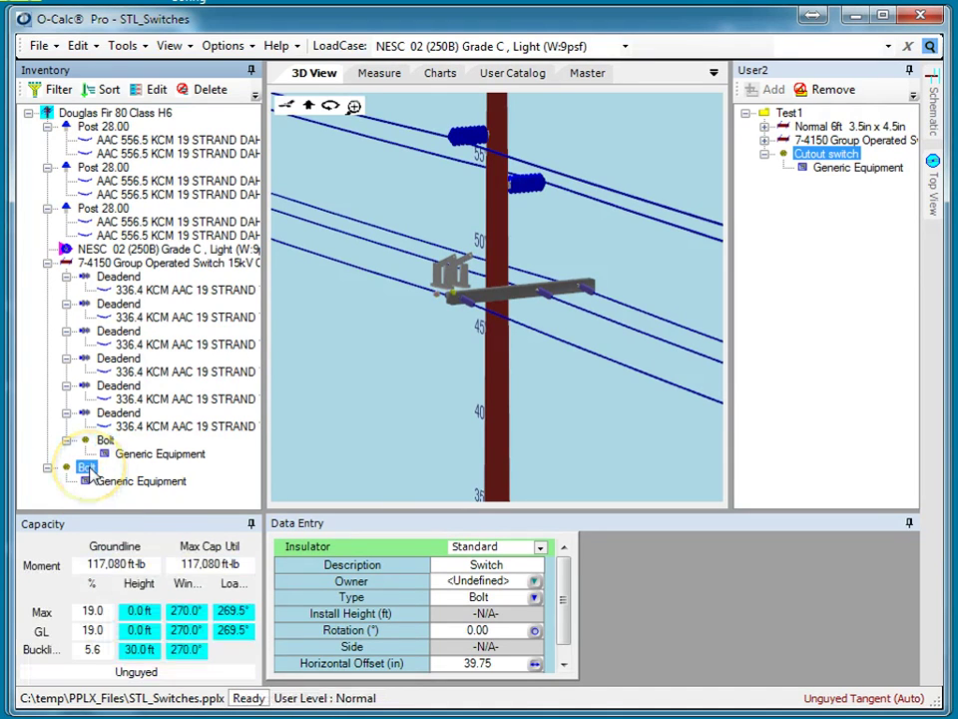
pyautogui.press('Delete')
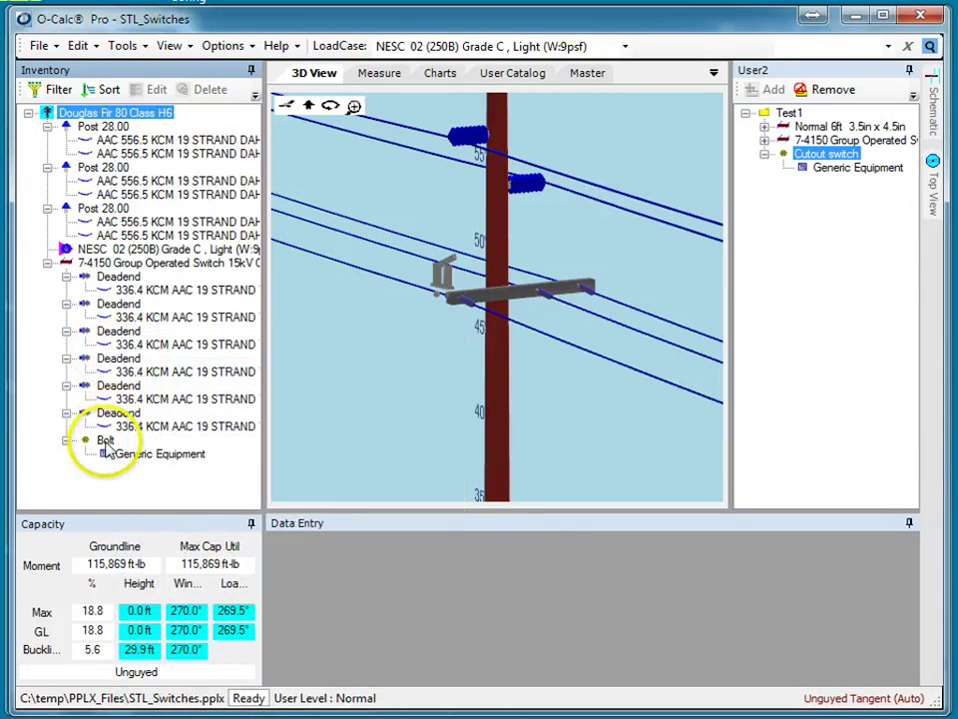
pyautogui.click(104, 441)
# Shift the first switch along the crossarm and make two more copies of it.
pyautogui.click(536, 667)
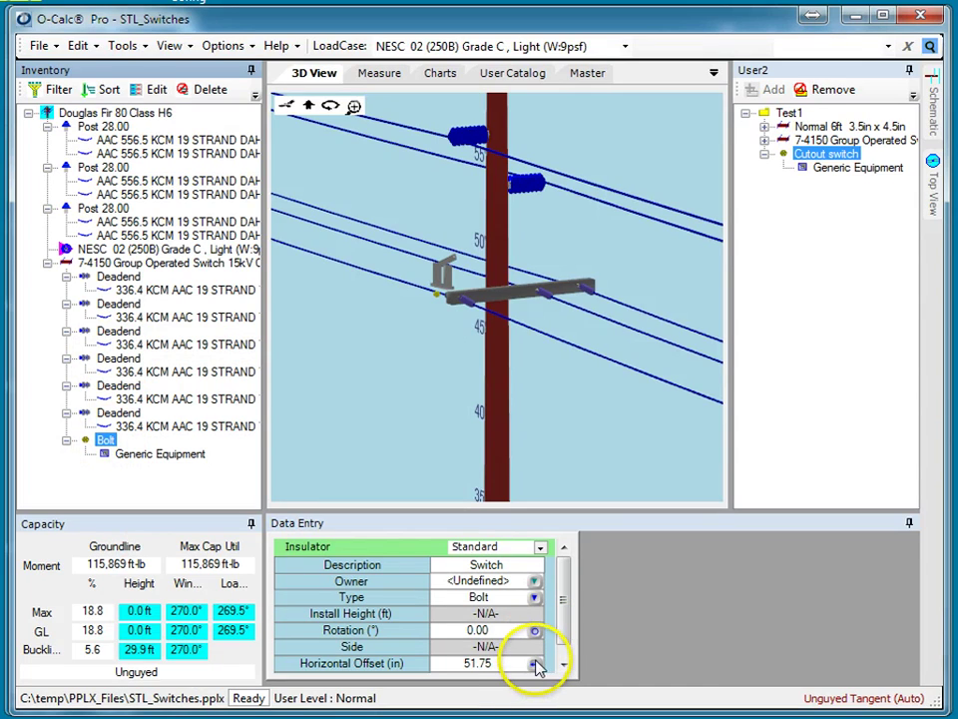
pyautogui.moveTo(536, 667); pyautogui.dragTo(509, 667)
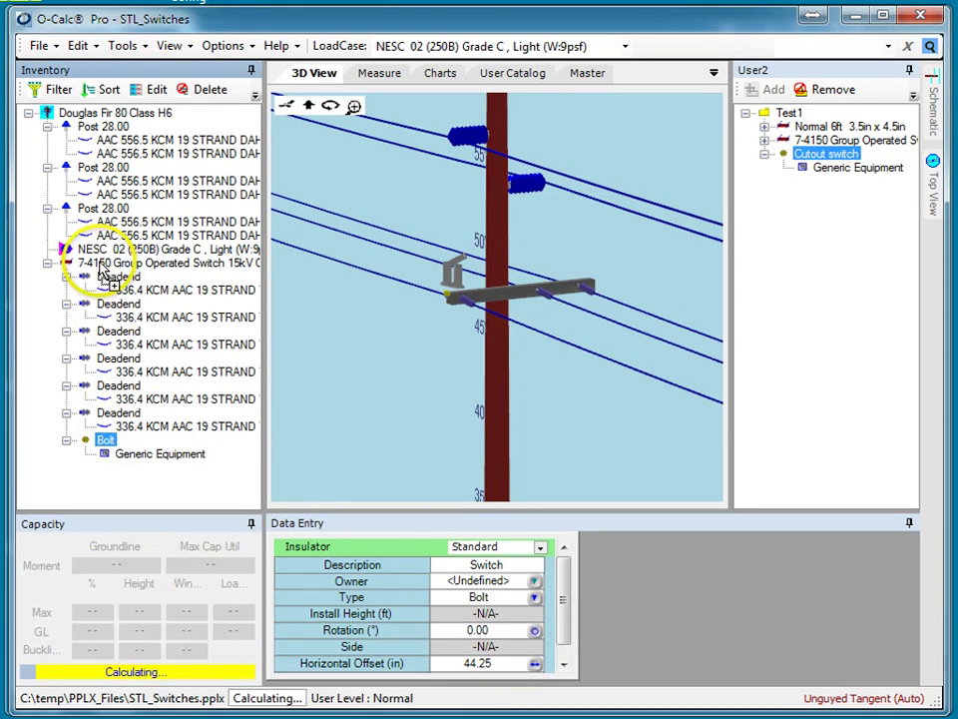
pyautogui.hotkey('ctrl', 'v')
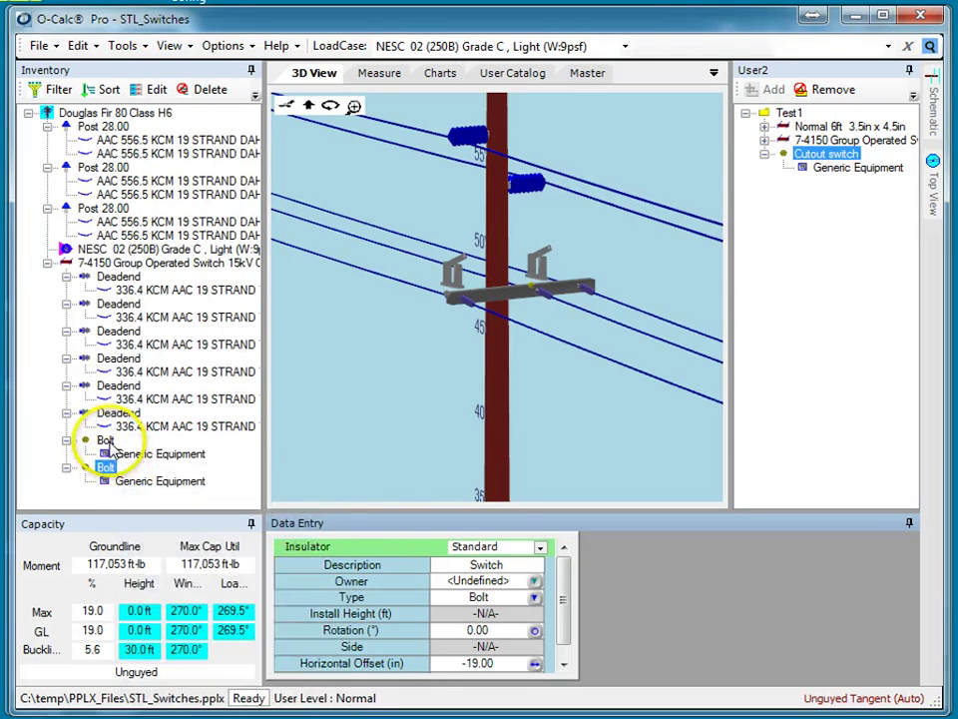
pyautogui.moveTo(90, 465); pyautogui.dragTo(92, 272)
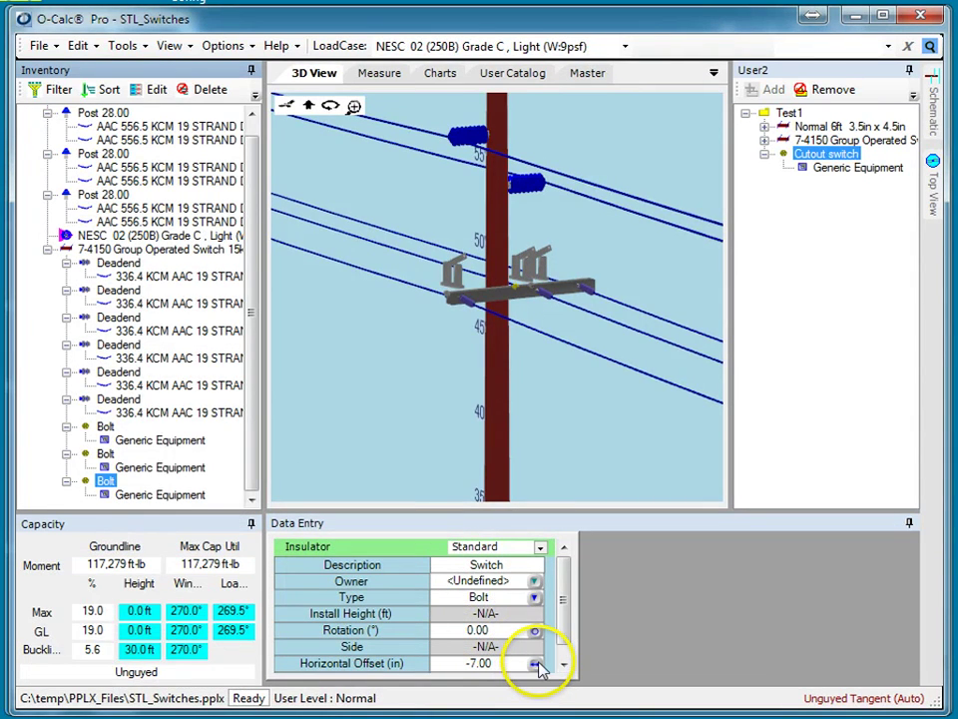
# Move the third switch to a -51.25-inch offset and zoom in on the crossarm.
pyautogui.moveTo(539, 667); pyautogui.dragTo(476, 671)
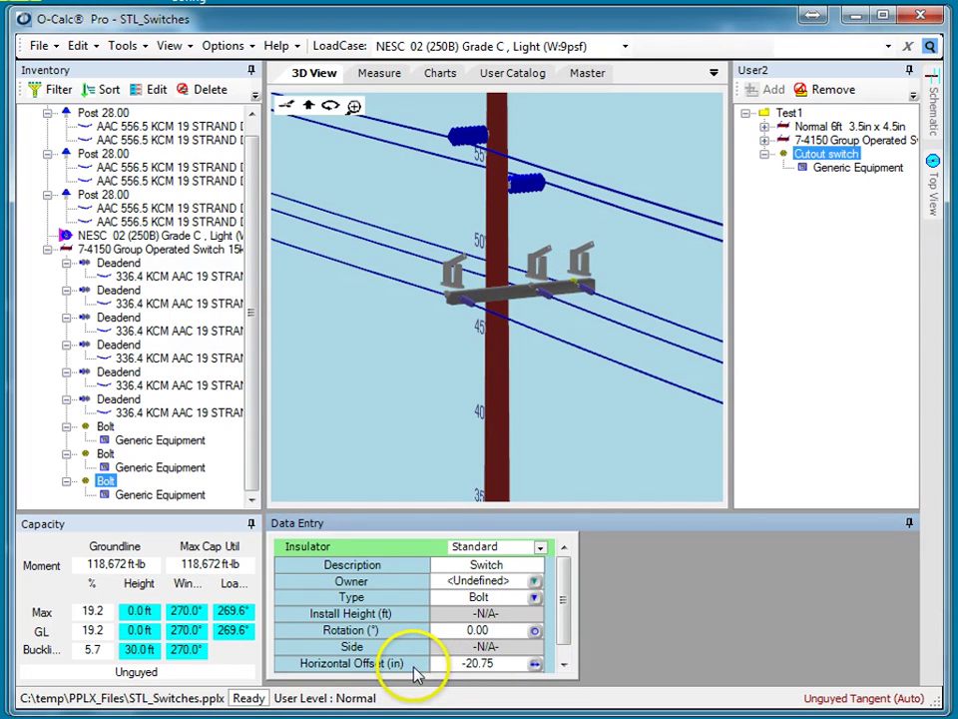
pyautogui.moveTo(648, 304)
pyautogui.mouseDown()
pyautogui.moveTo(530, 342)
pyautogui.moveTo(466, 342)
pyautogui.mouseUp()
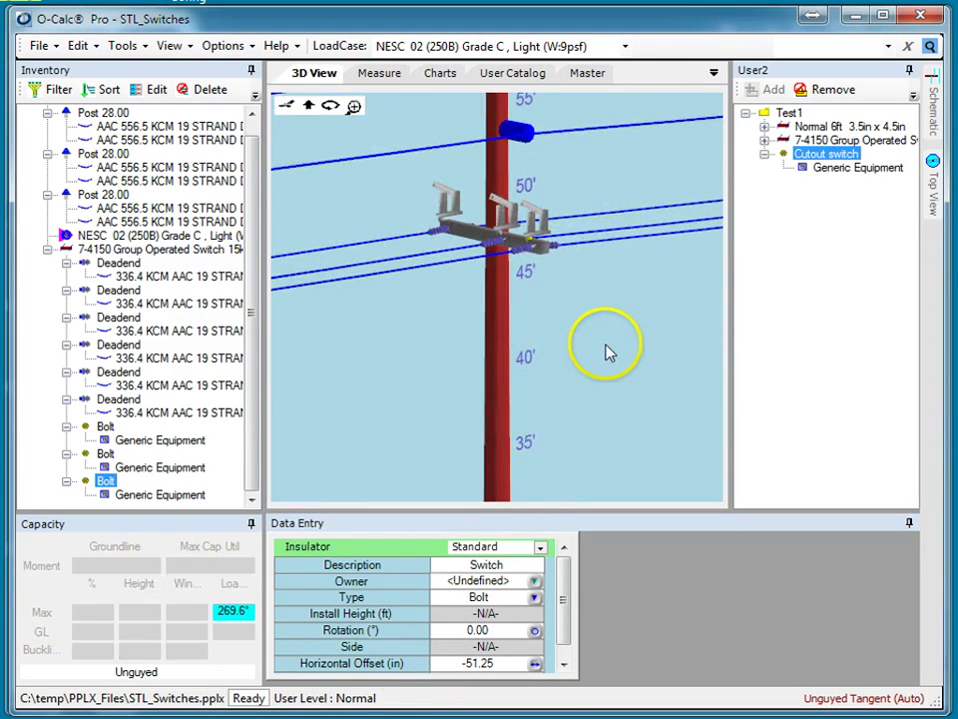
pyautogui.scroll(3, 609, 351)
pyautogui.moveTo(625, 366); pyautogui.dragTo(656, 271)
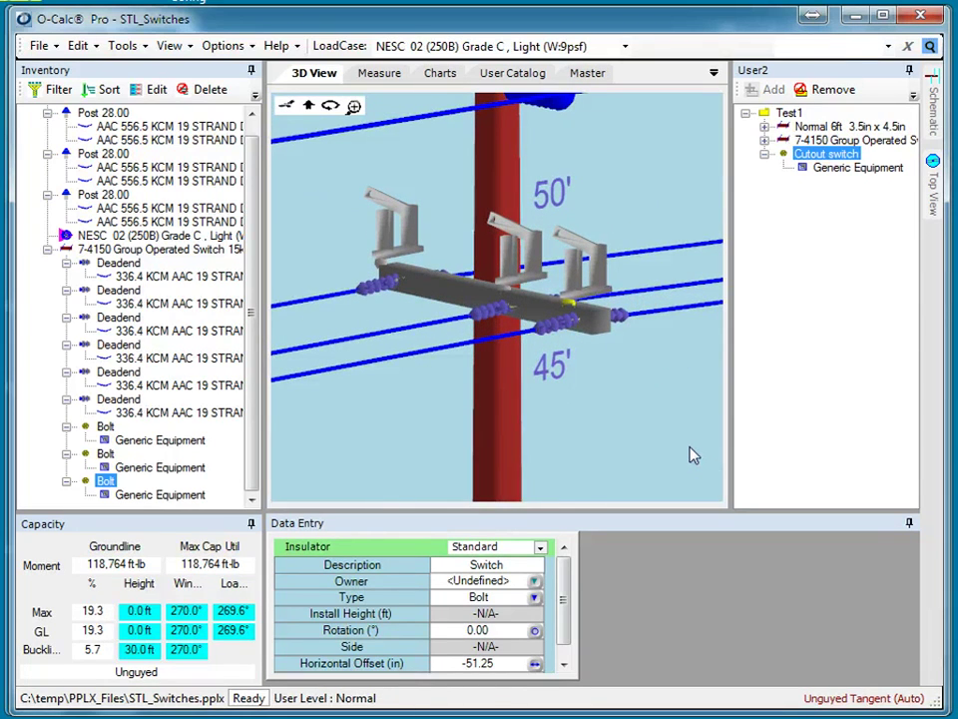
pyautogui.click(895, 659)
pyautogui.click(689, 332)
pyautogui.click(682, 489)
pyautogui.click(148, 428)
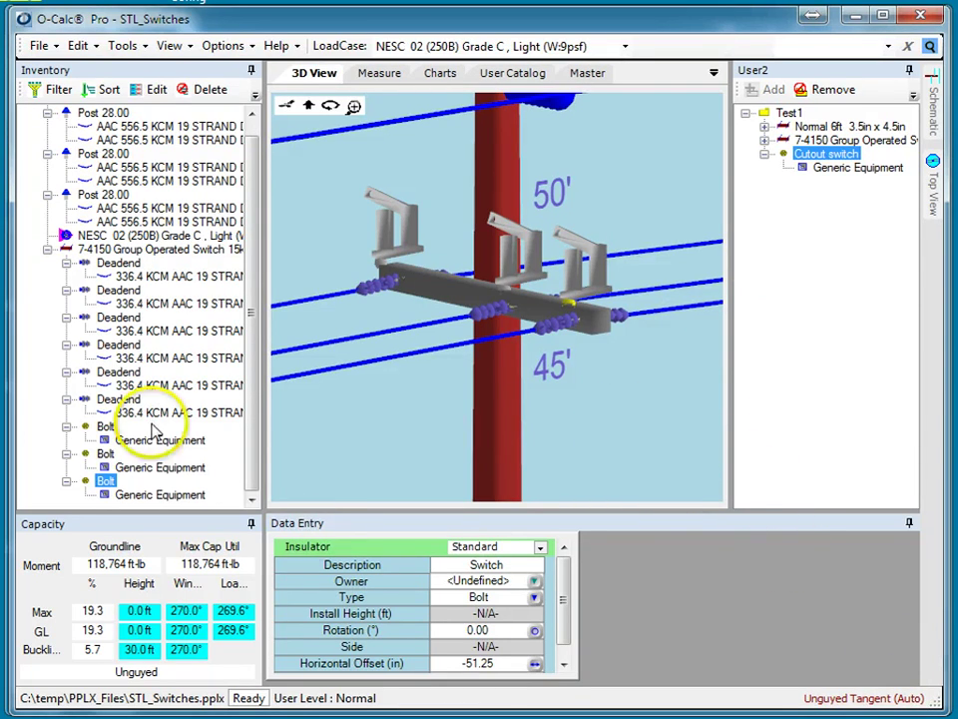
pyautogui.rightClick(108, 427)
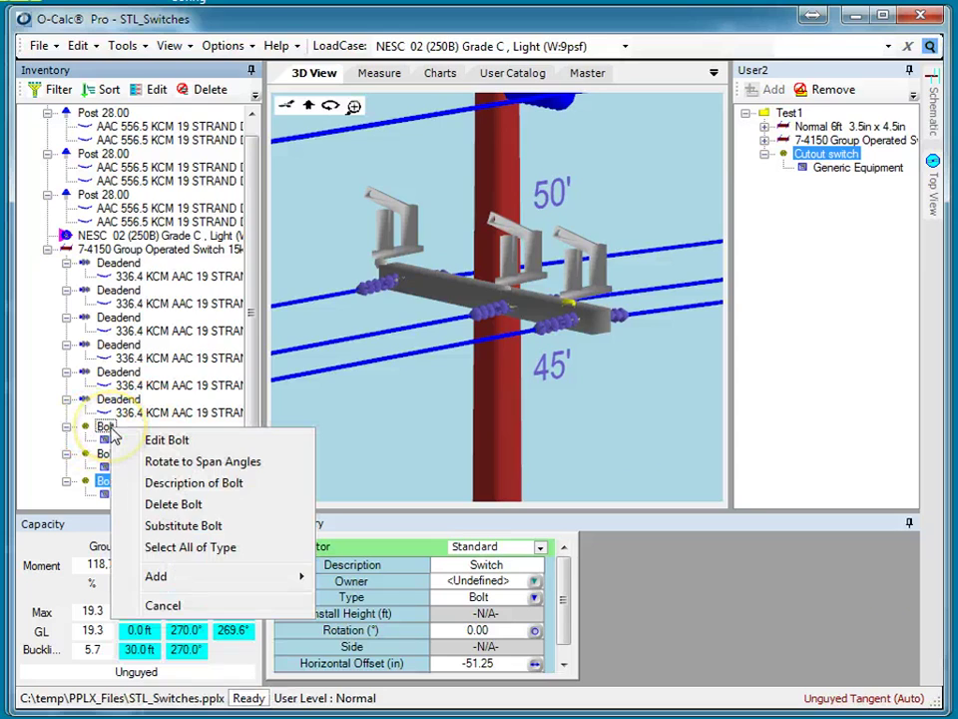
# Set the description of each of the three switch-holding Bolts to 'Switch'.
pyautogui.click(184, 484)
pyautogui.write('Switch')
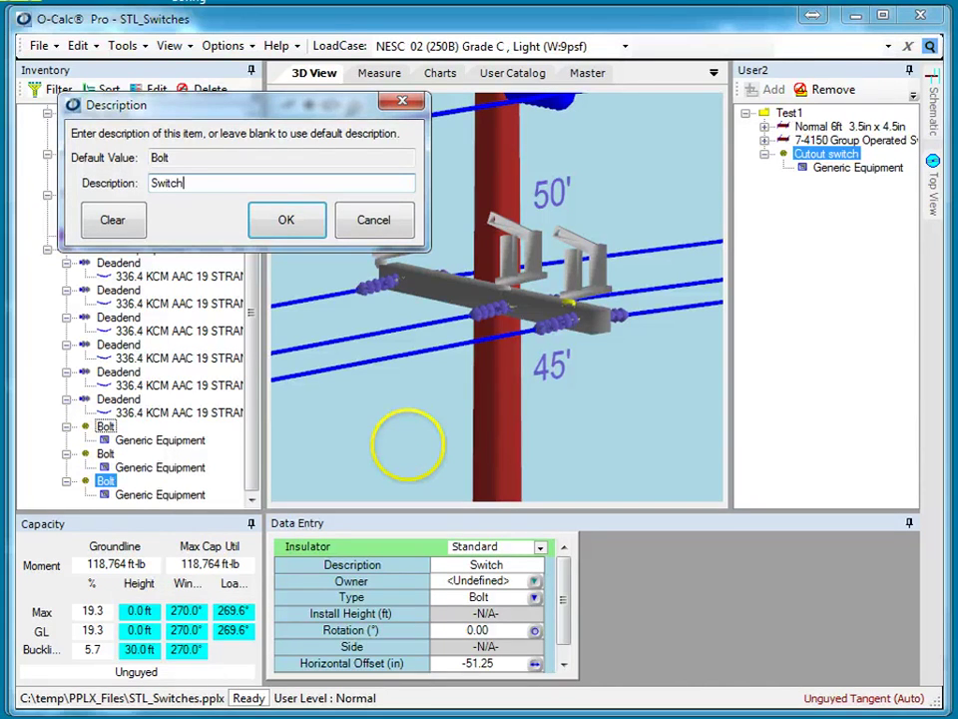
pyautogui.press('Return')
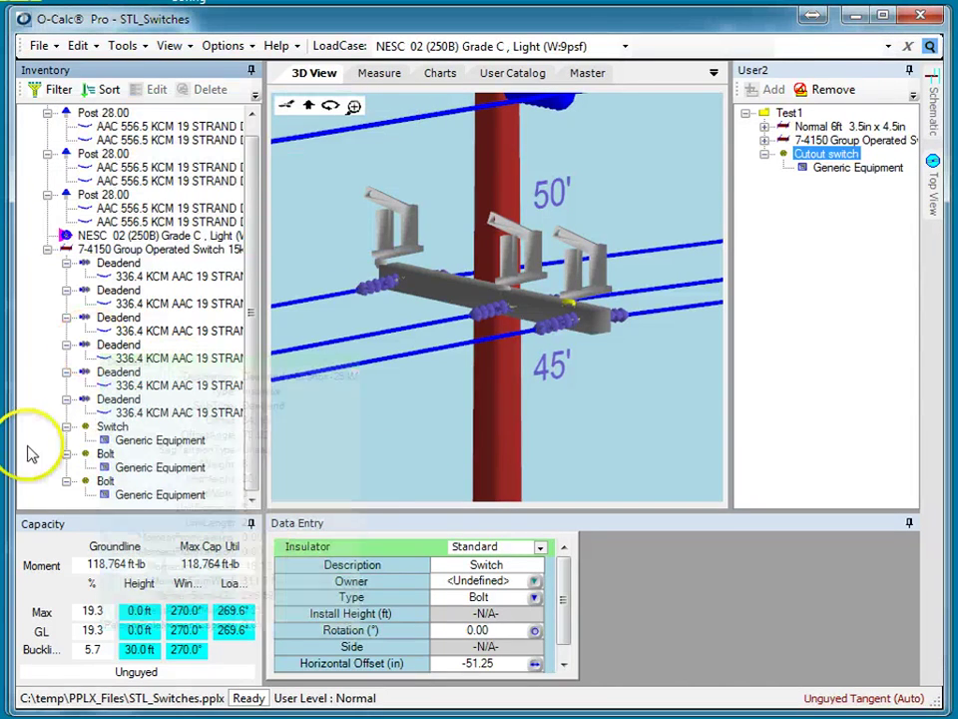
pyautogui.click(110, 454)
pyautogui.rightClick(110, 454)
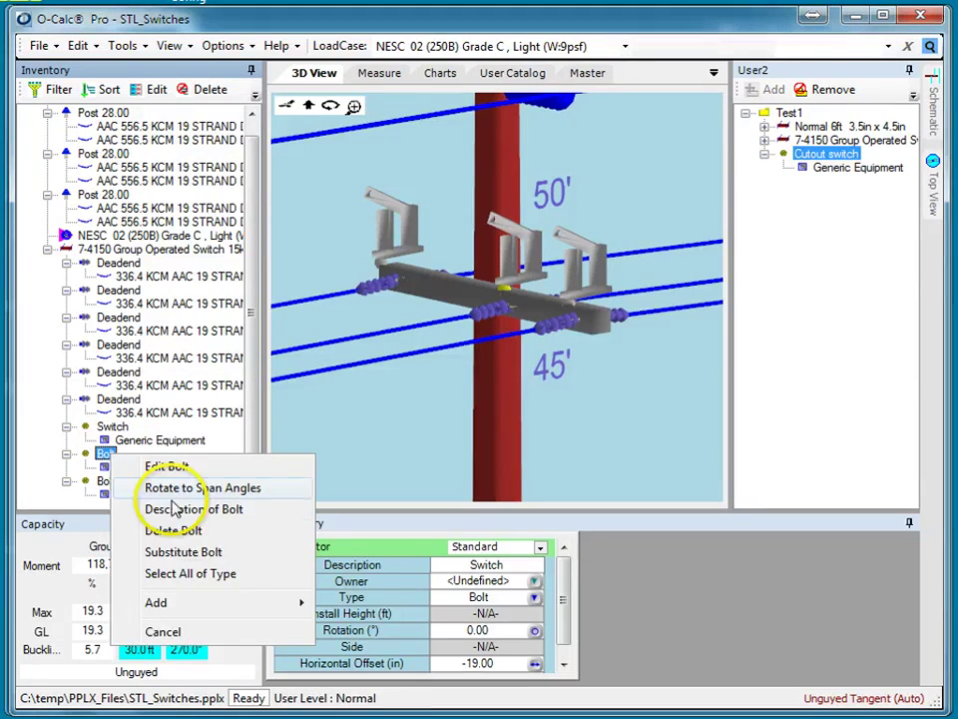
pyautogui.click(189, 510)
pyautogui.write('Switch')
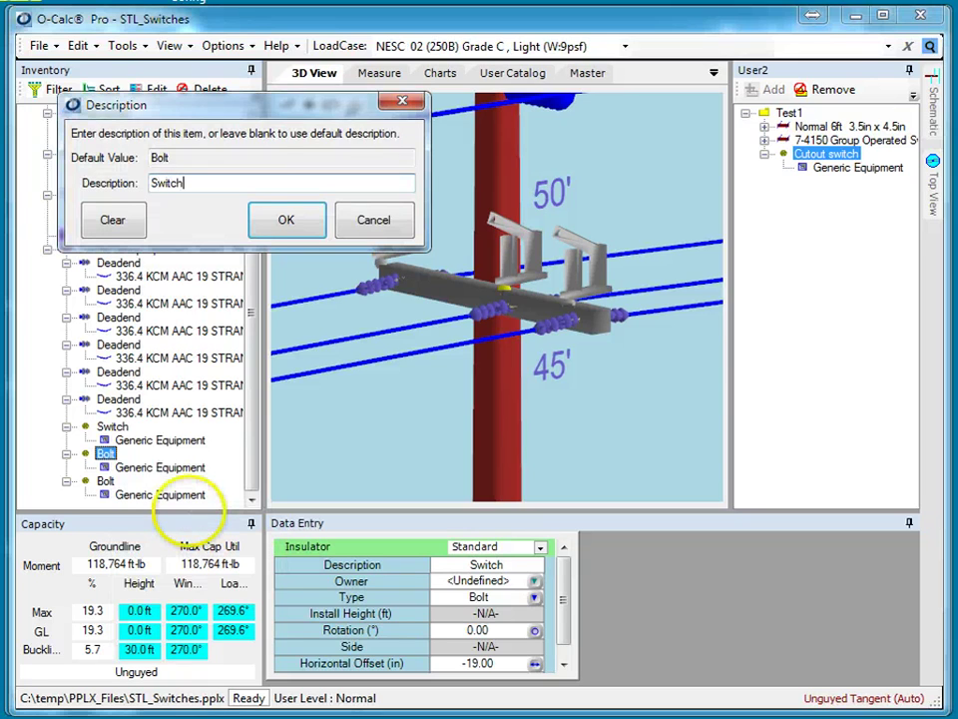
pyautogui.press('Return')
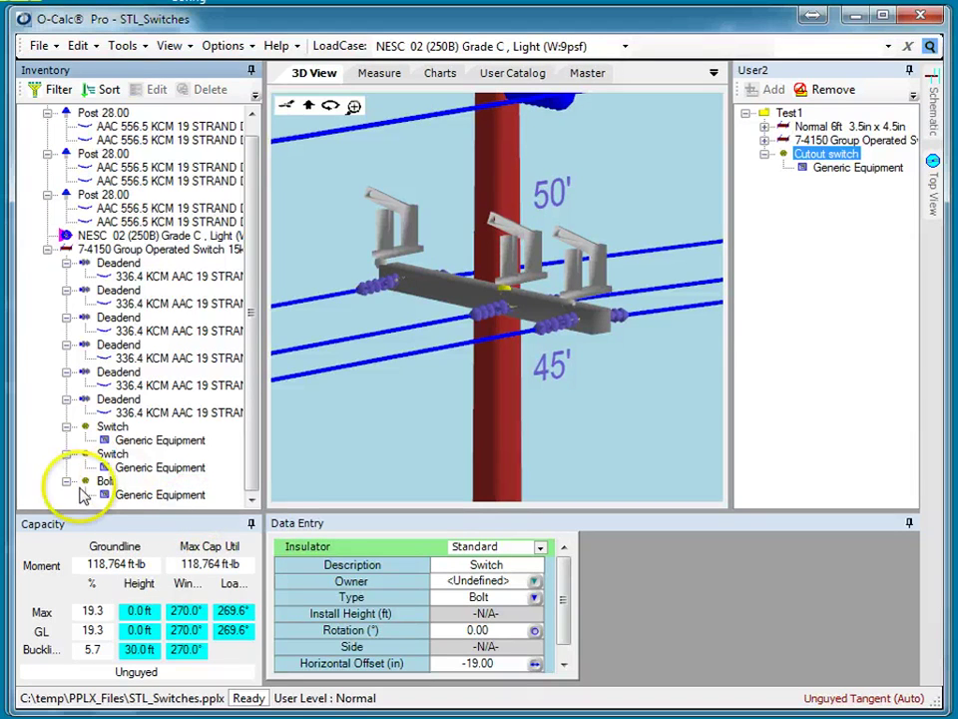
pyautogui.rightClick(107, 481)
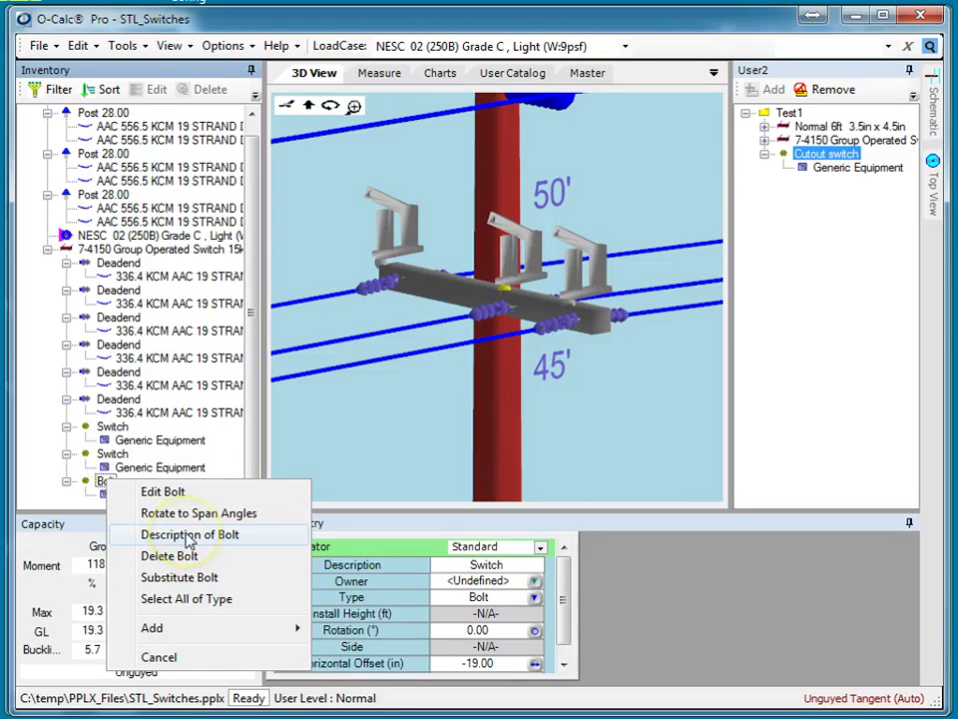
pyautogui.click(189, 535)
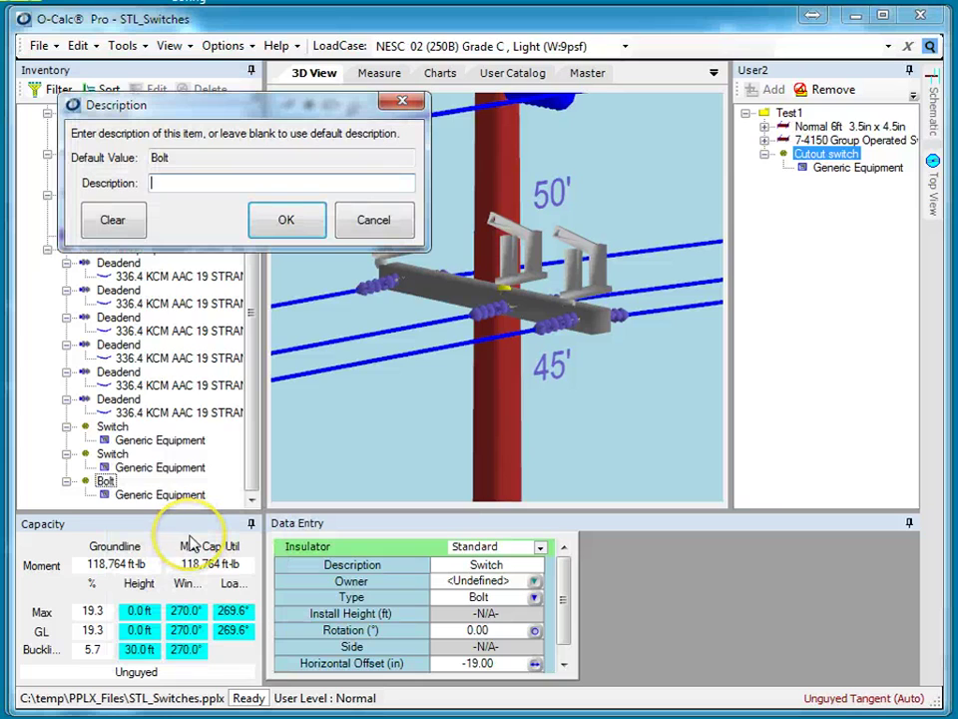
pyautogui.write('Switch')
pyautogui.press('Return')
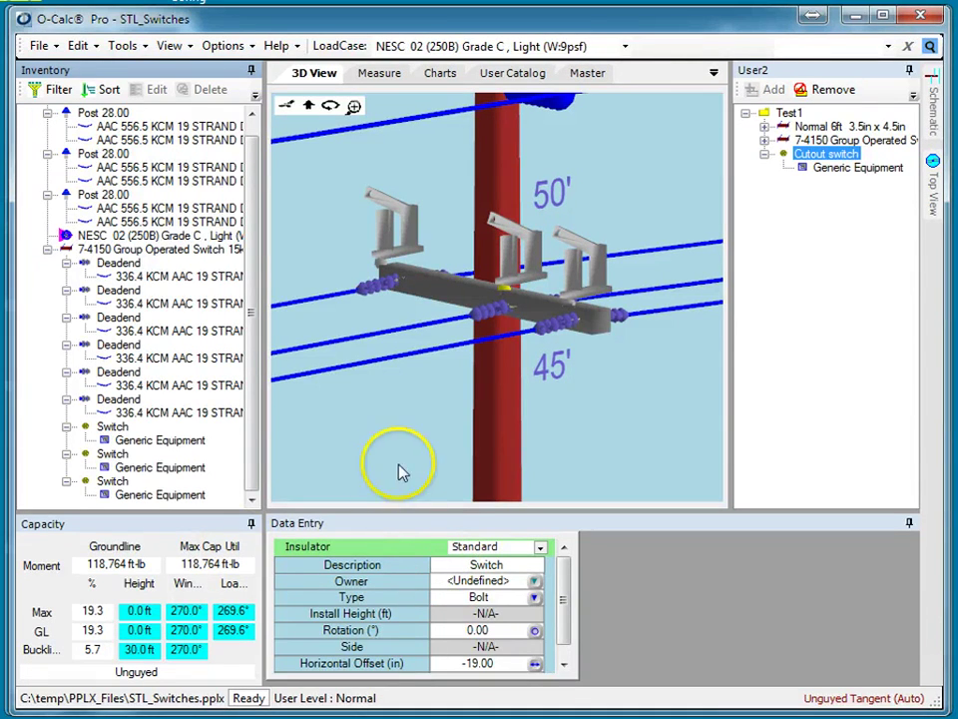
# Show the Specifications of the first switch's Generic Equipment, confirming its imported shape.
pyautogui.click(165, 441)
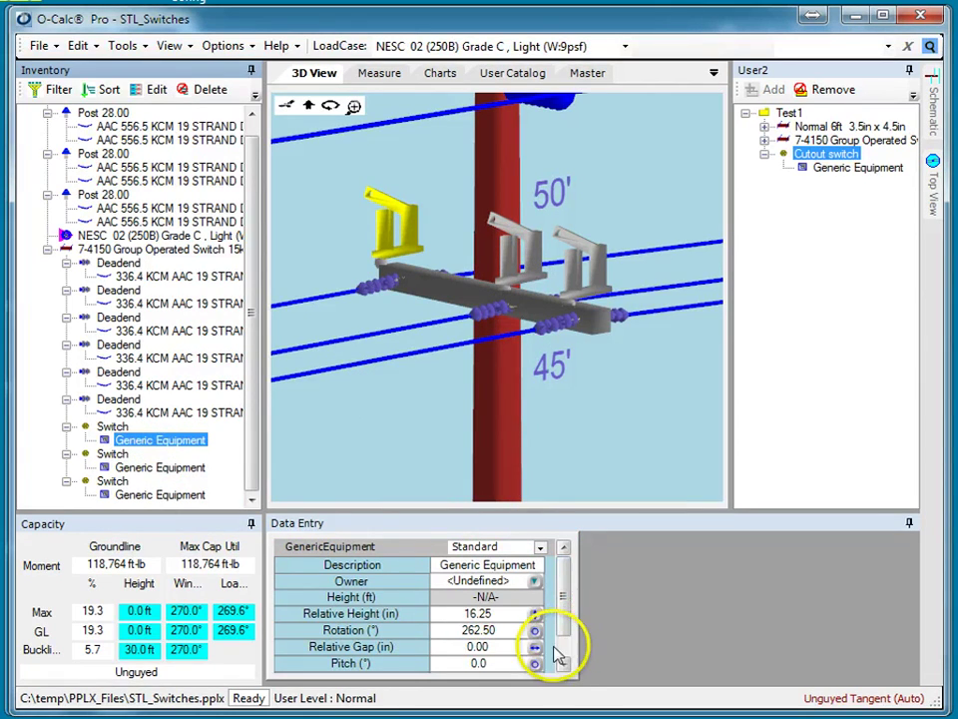
pyautogui.click(540, 547)
pyautogui.click(559, 554)
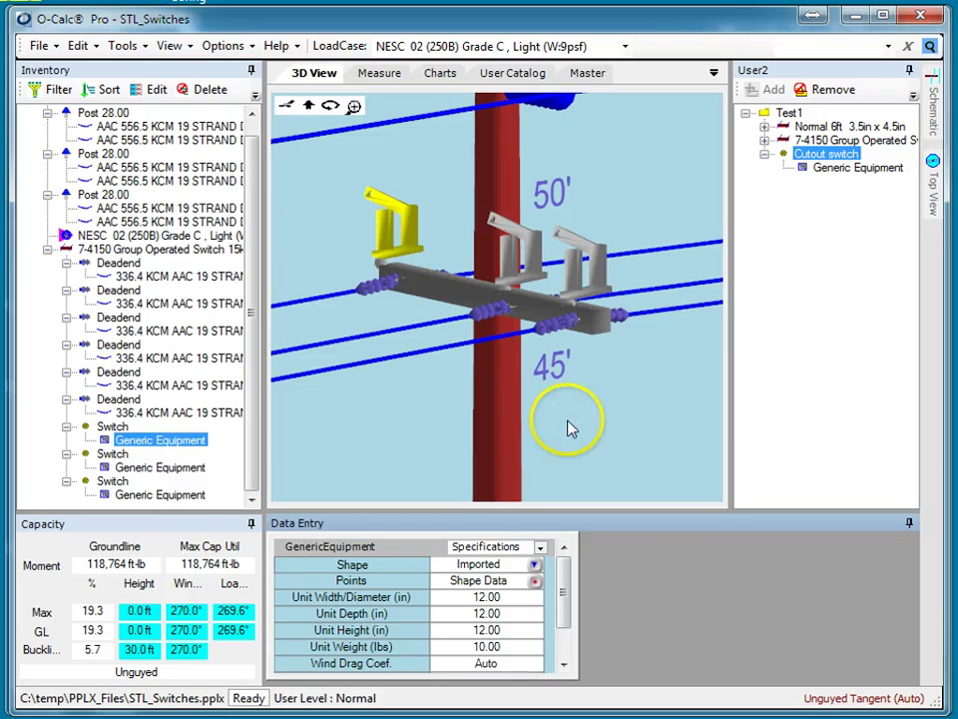
# Inspect the three switches in 3D, moving one switch to the crossarm's right end.
pyautogui.moveTo(653, 455)
pyautogui.mouseDown()
pyautogui.moveTo(728, 443)
pyautogui.moveTo(595, 466)
pyautogui.moveTo(469, 467)
pyautogui.mouseUp()
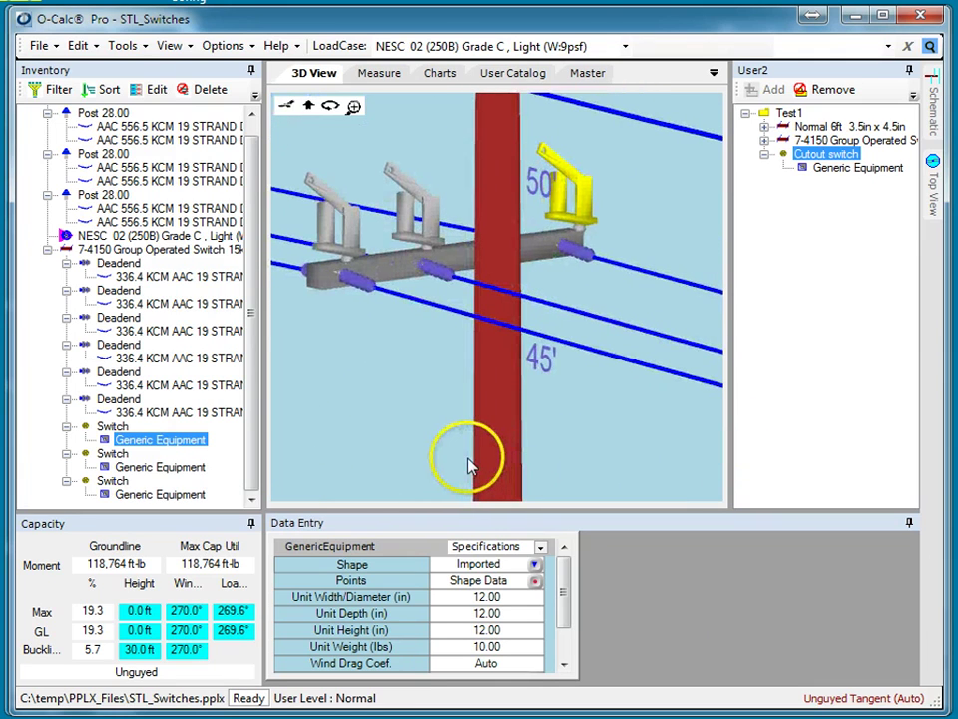
pyautogui.moveTo(325, 455); pyautogui.dragTo(578, 469)
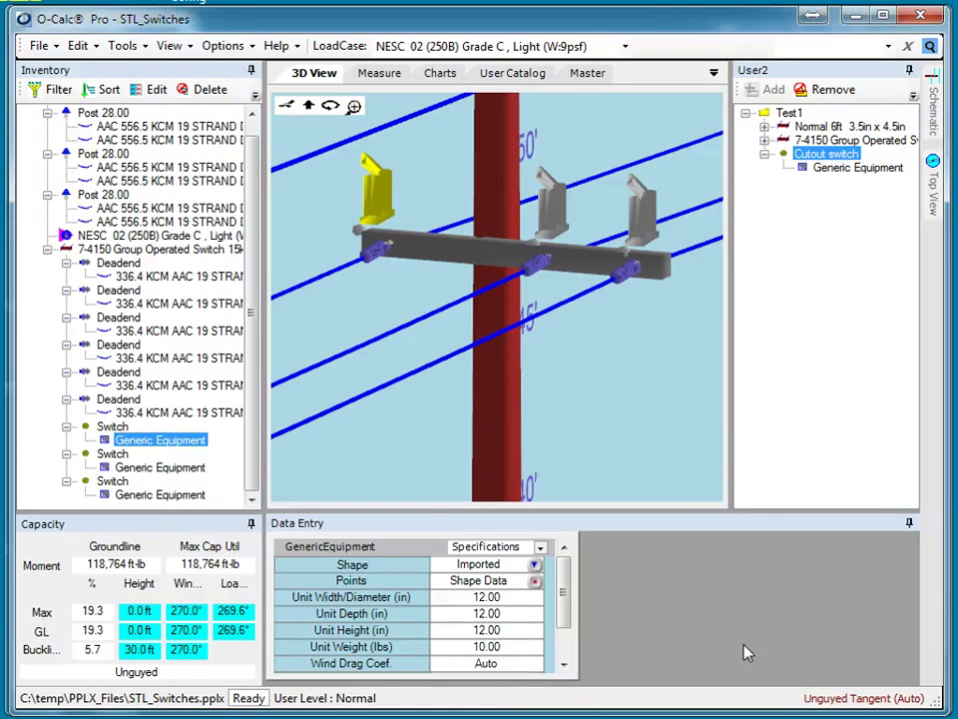
pyautogui.moveTo(395, 192); pyautogui.dragTo(519, 224)
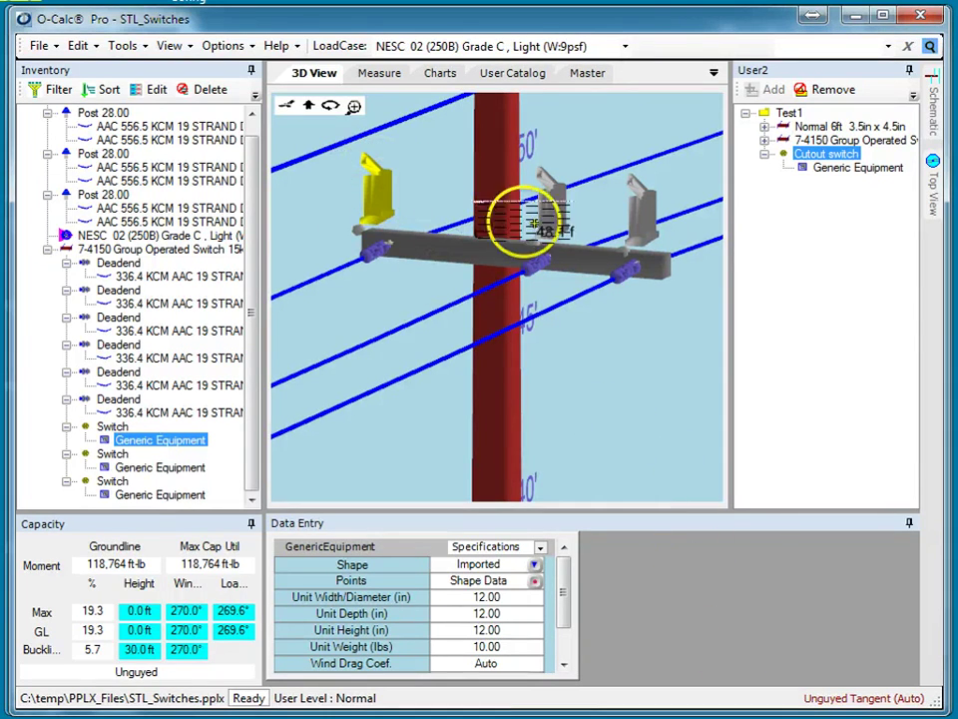
pyautogui.click(649, 213)
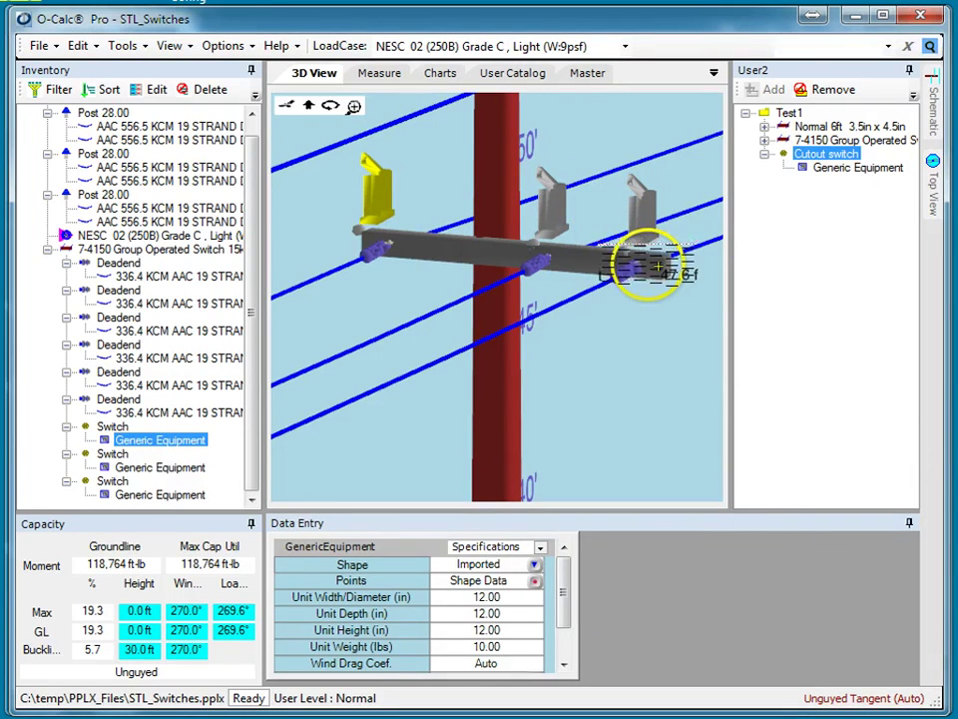
pyautogui.moveTo(635, 170)
pyautogui.mouseDown(button='middle')
pyautogui.moveTo(659, 406)
pyautogui.moveTo(603, 400)
pyautogui.mouseUp(button='middle')
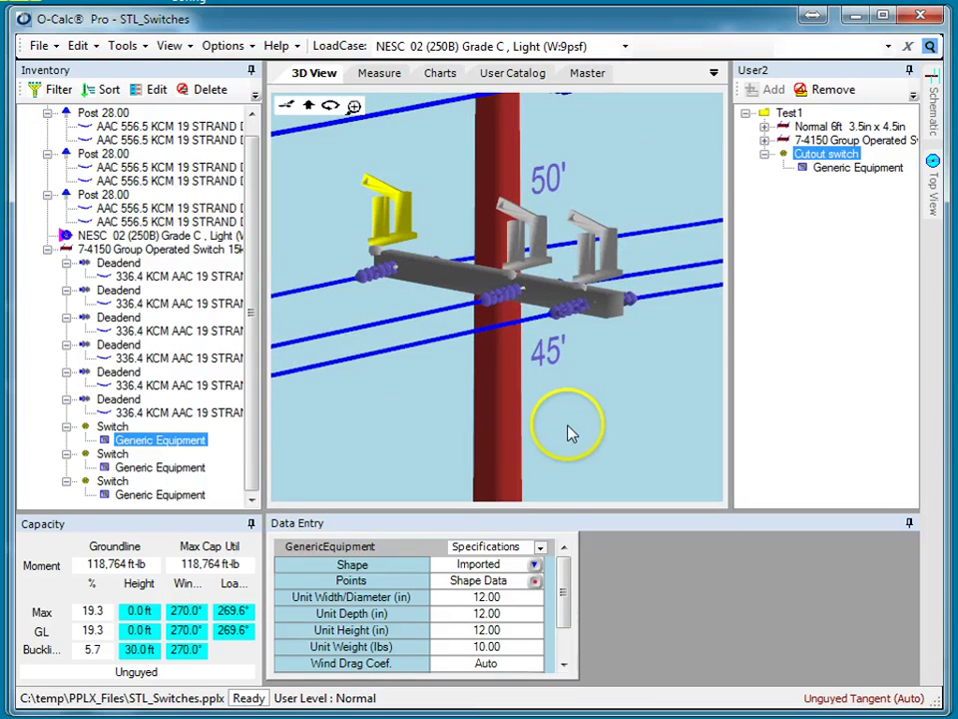
pyautogui.scroll(-3, 577, 430)
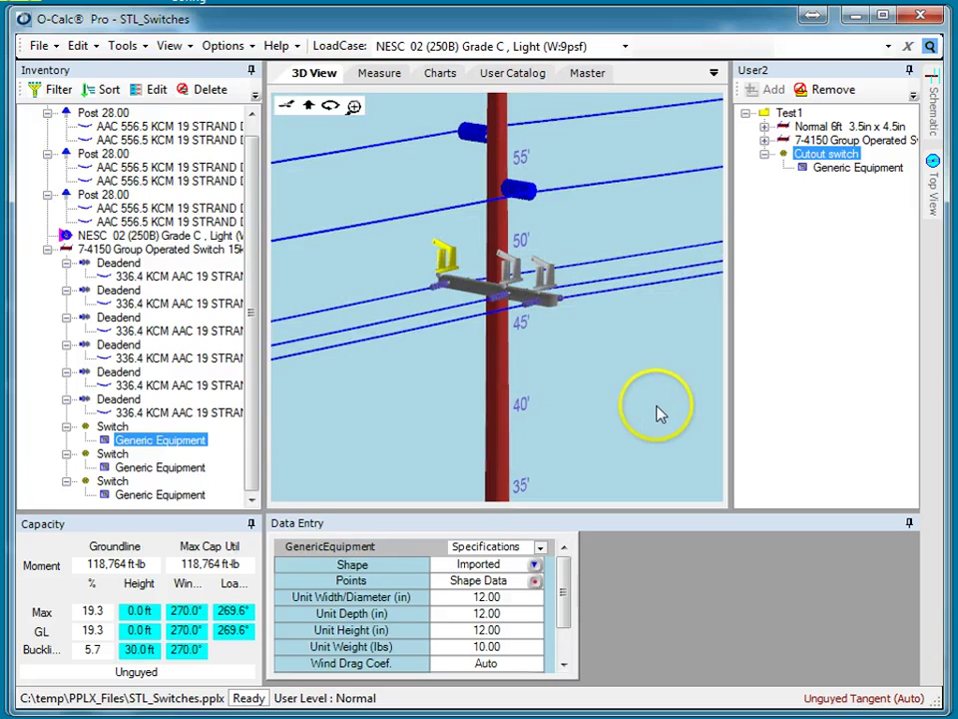